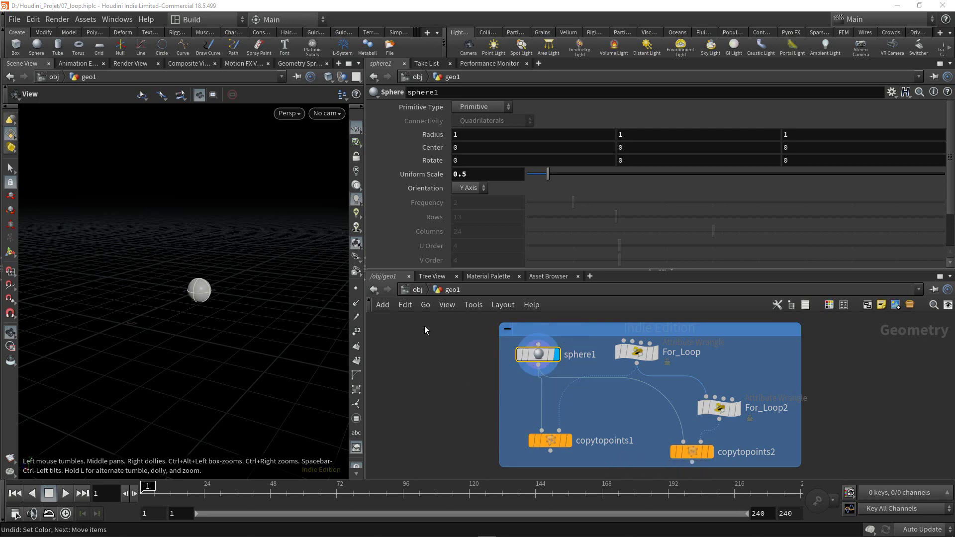
Step: Go up to /obj and dive back into geo1 to show the eight copied spheres
{"action": "left_click", "coordinate": [422, 293]}
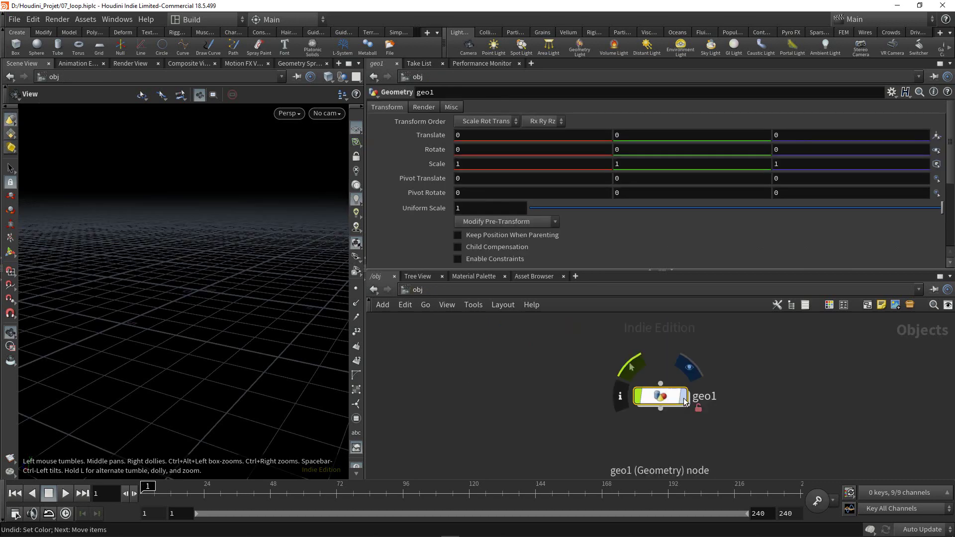
{"action": "double_click", "coordinate": [659, 335]}
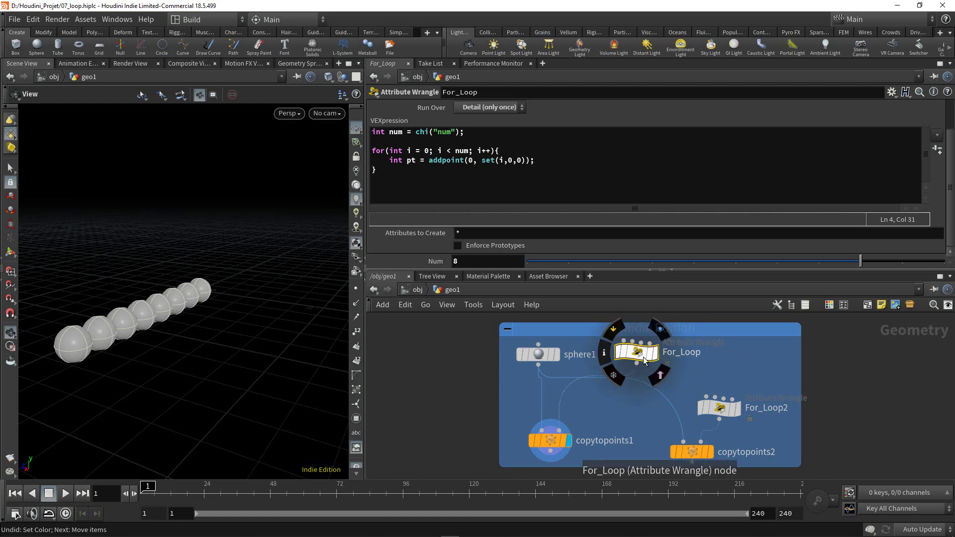
Step: Display the For_Loop points and scrub Num through 5, 2 and 1, then back up
{"action": "mouse_move", "coordinate": [637, 352]}
{"action": "left_click", "coordinate": [655, 353]}
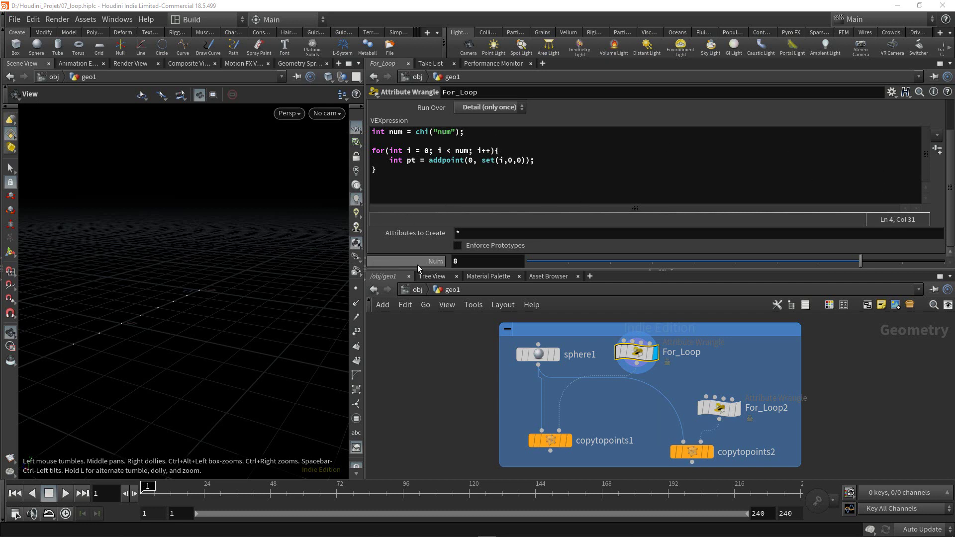
{"action": "left_click", "coordinate": [736, 265]}
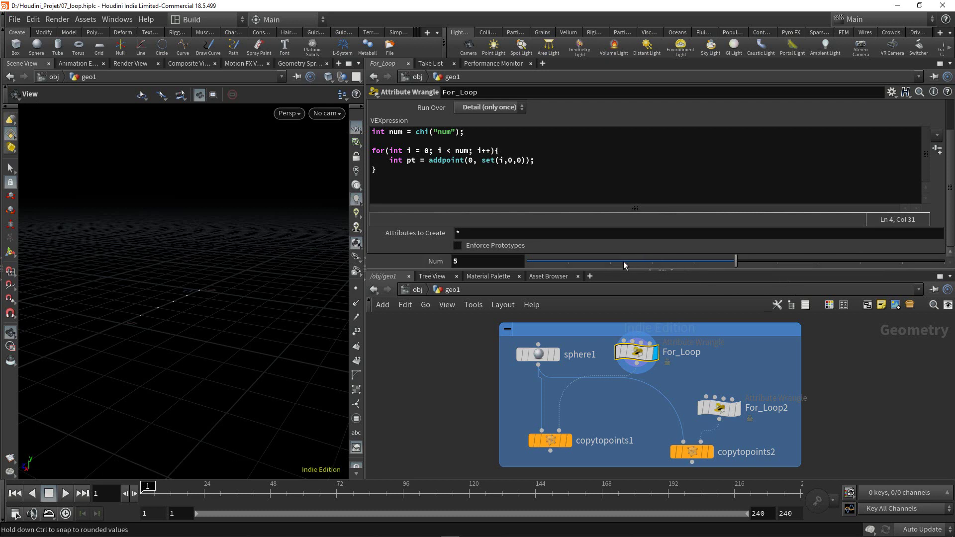
{"action": "left_click", "coordinate": [609, 261]}
{"action": "left_click", "coordinate": [564, 264]}
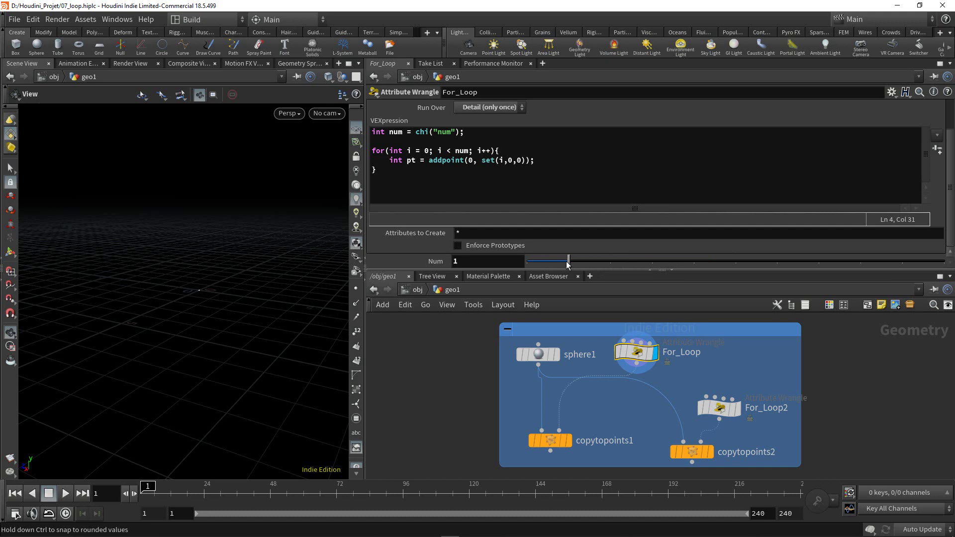
{"action": "left_click_drag", "start_coordinate": [626, 262], "coordinate": [818, 276]}
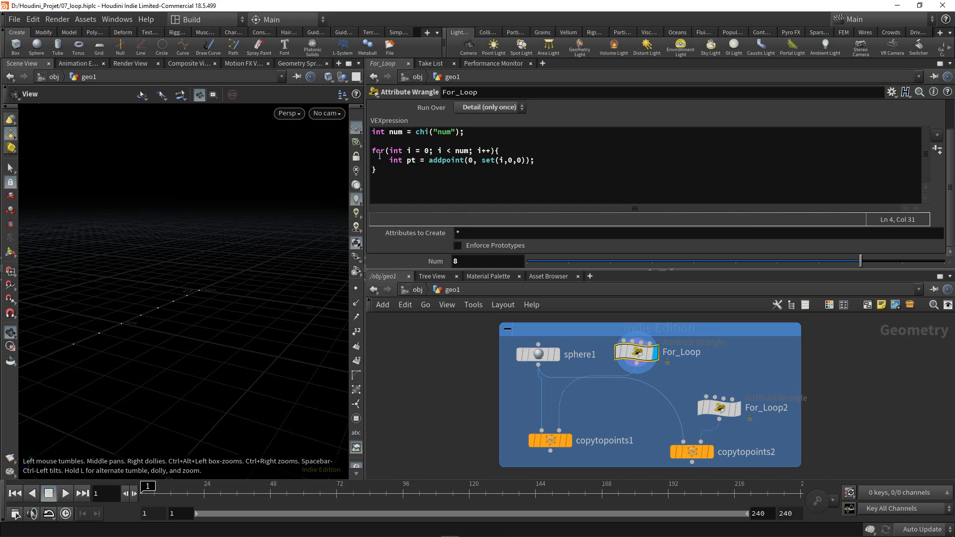
Step: Add blank lines around addpoint in the For_Loop body and open addpoint's help page
{"action": "left_click", "coordinate": [495, 150]}
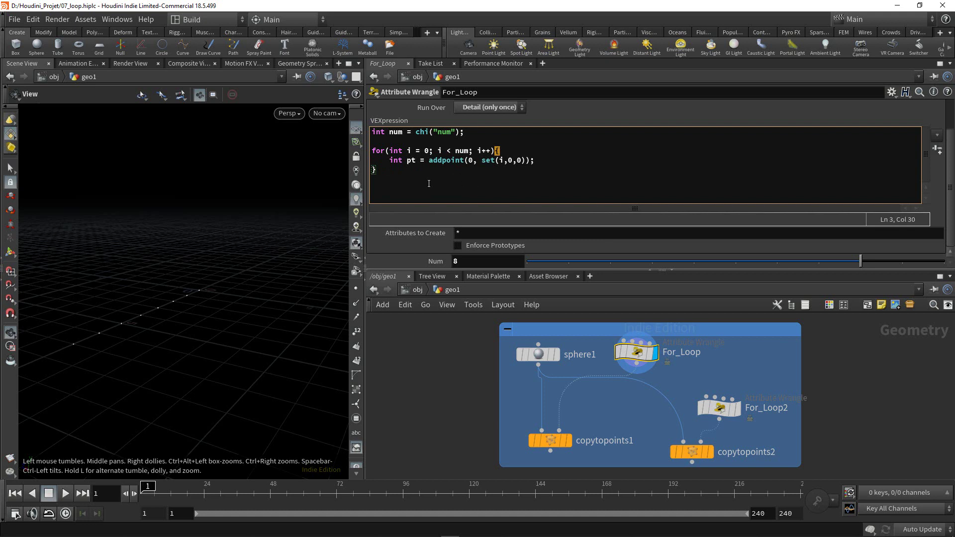
{"action": "left_click_drag", "start_coordinate": [390, 161], "coordinate": [539, 162]}
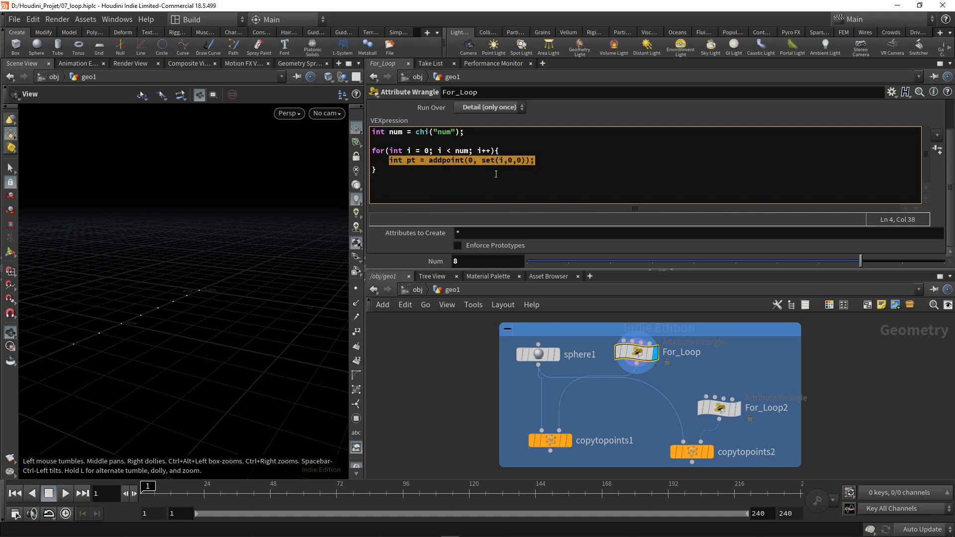
{"action": "left_click", "coordinate": [440, 177]}
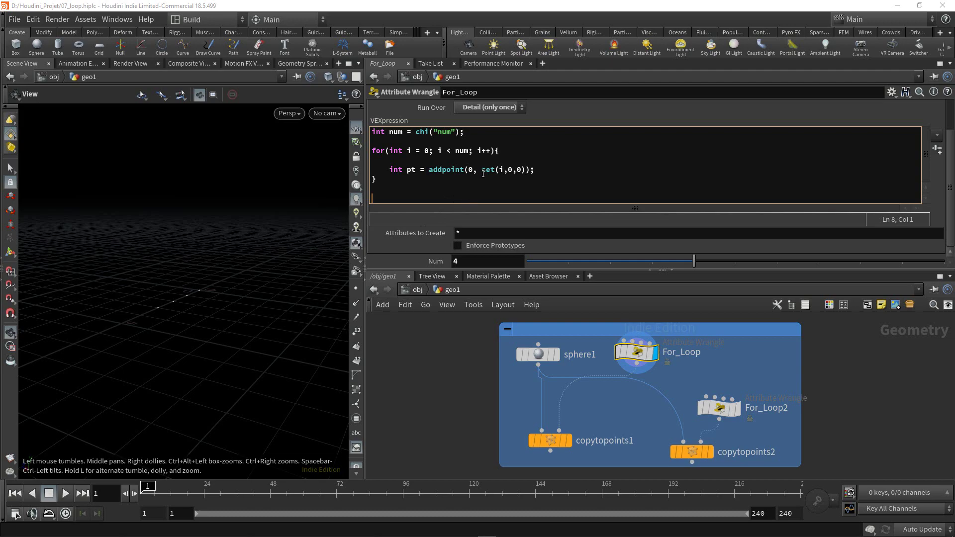
{"action": "key", "text": "F1"}
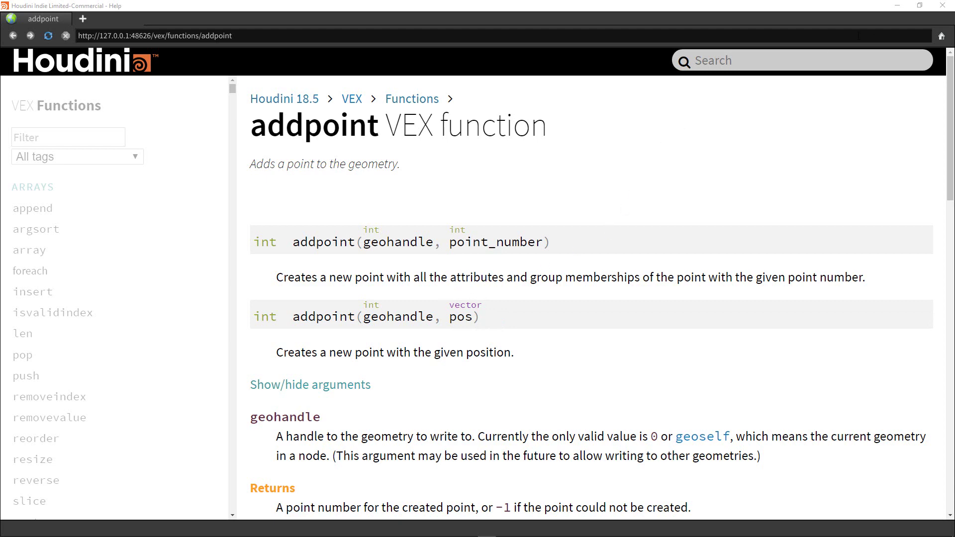
Step: Put away the addpoint help browser and return to the For_Loop wrangle in Houdini
{"action": "left_click", "coordinate": [894, 8]}
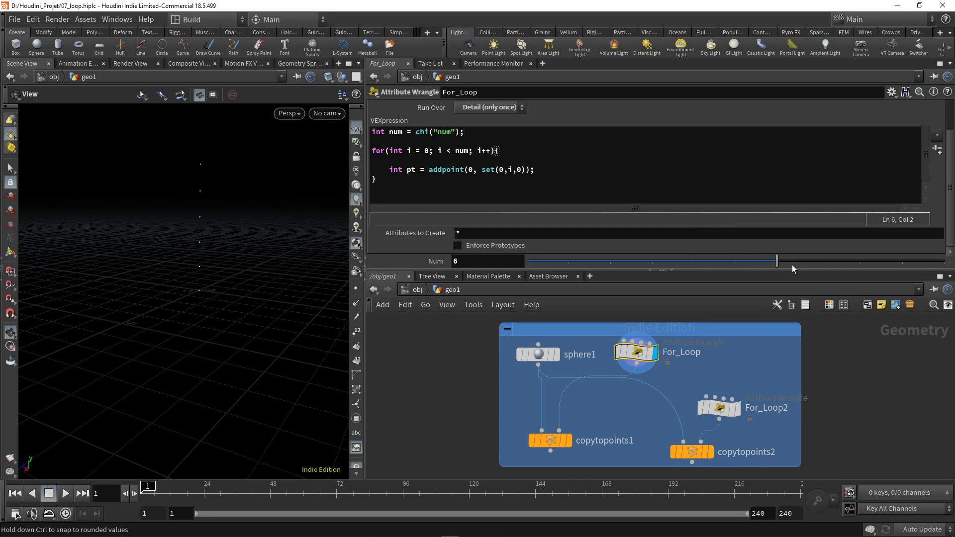
Step: Display copytopoints1's vertical sphere column and set For_Loop's Num to 9
{"action": "mouse_move", "coordinate": [869, 264]}
{"action": "left_mouse_down"}
{"action": "mouse_move", "coordinate": [703, 249]}
{"action": "mouse_move", "coordinate": [669, 258]}
{"action": "left_mouse_up"}
{"action": "left_click", "coordinate": [550, 440]}
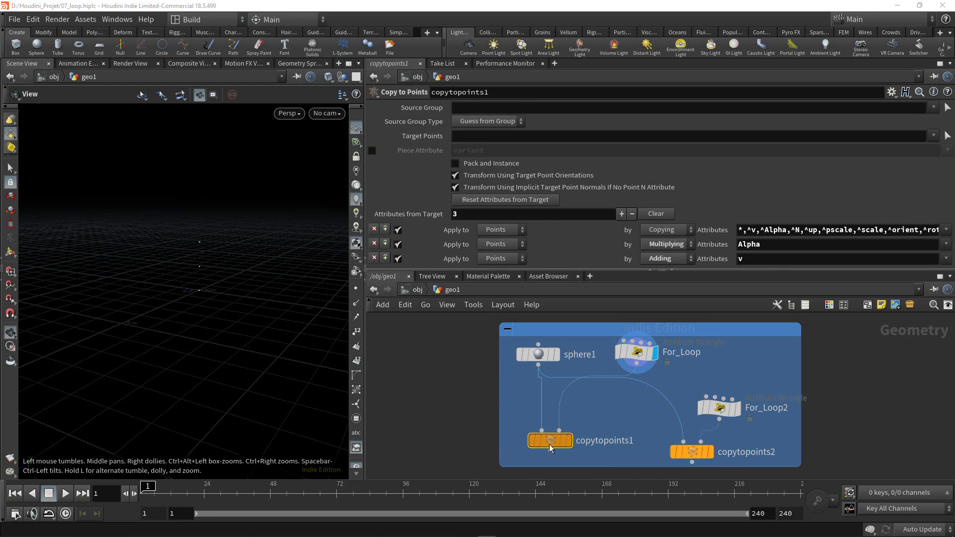
{"action": "mouse_move", "coordinate": [550, 441]}
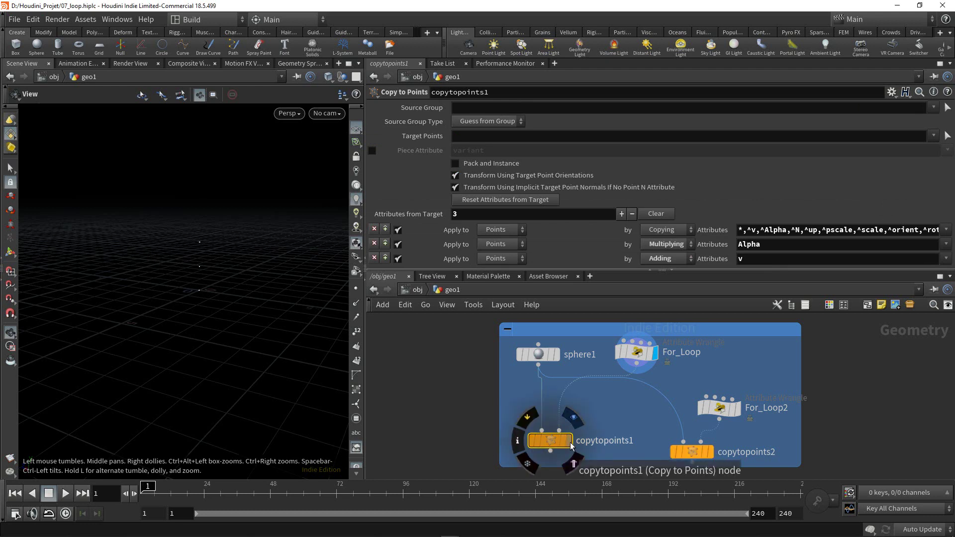
{"action": "left_click", "coordinate": [570, 442]}
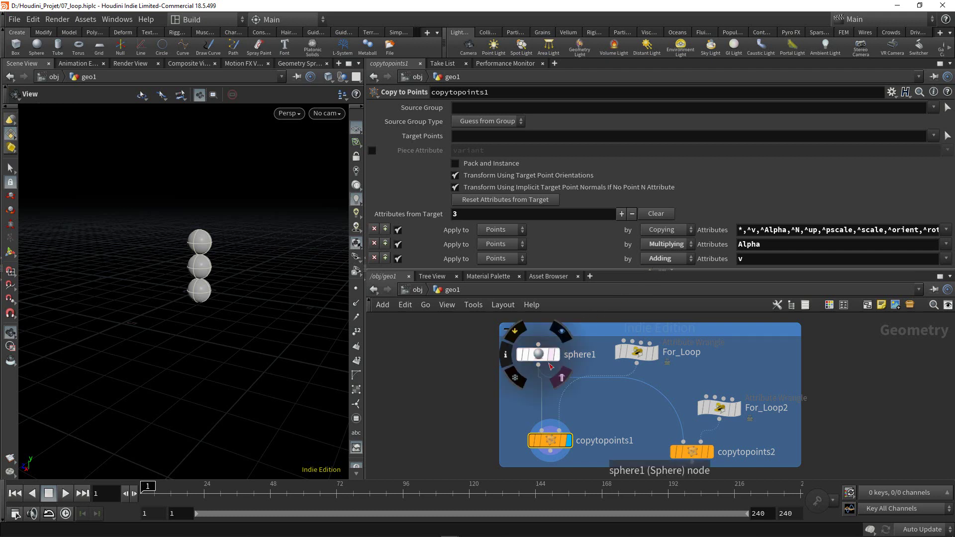
{"action": "left_click", "coordinate": [637, 353]}
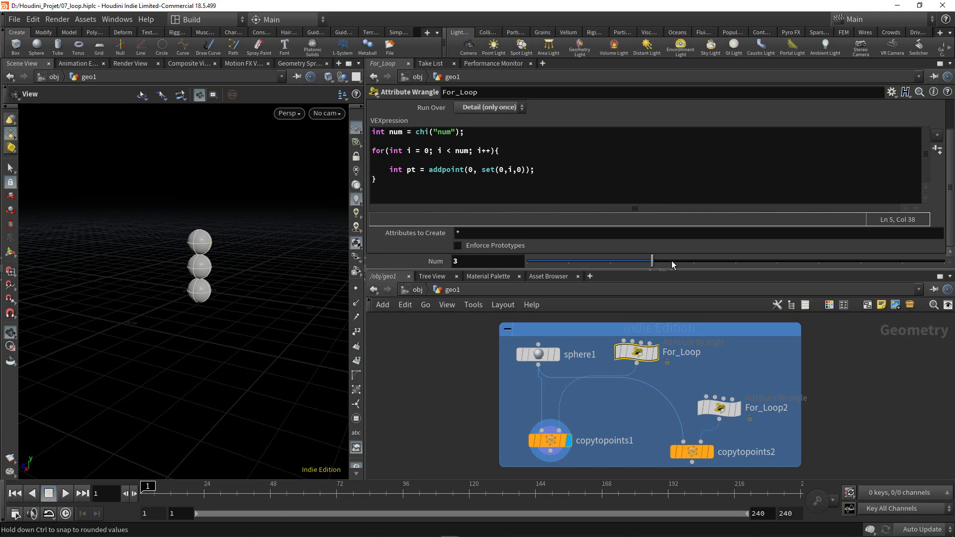
{"action": "mouse_move", "coordinate": [673, 265]}
{"action": "left_mouse_down"}
{"action": "mouse_move", "coordinate": [864, 277]}
{"action": "mouse_move", "coordinate": [751, 265]}
{"action": "mouse_move", "coordinate": [612, 268]}
{"action": "mouse_move", "coordinate": [717, 270]}
{"action": "left_mouse_up"}
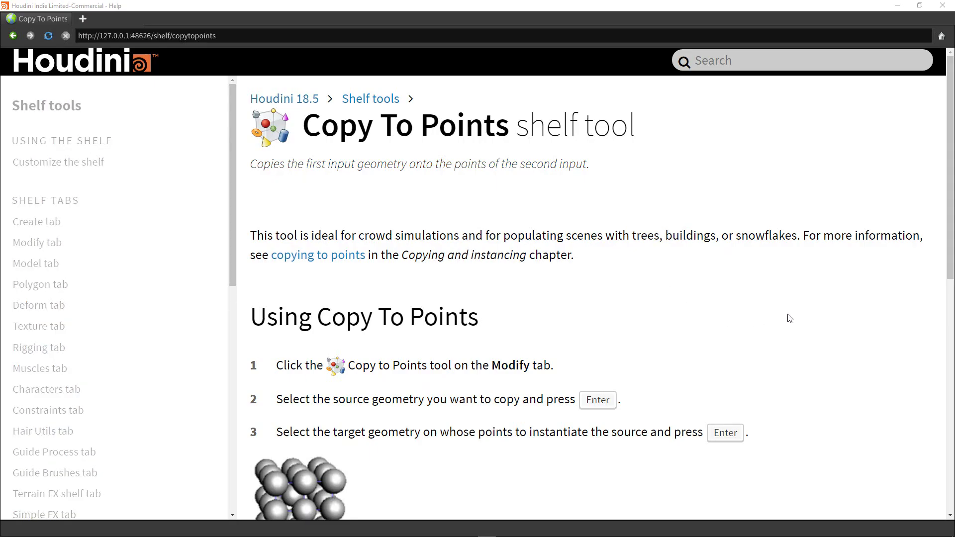
Step: Open the 'copying to points' guide from the Copy To Points page and read its Overview
{"action": "scroll", "coordinate": [798, 318], "scroll_direction": "down", "scroll_amount": 3}
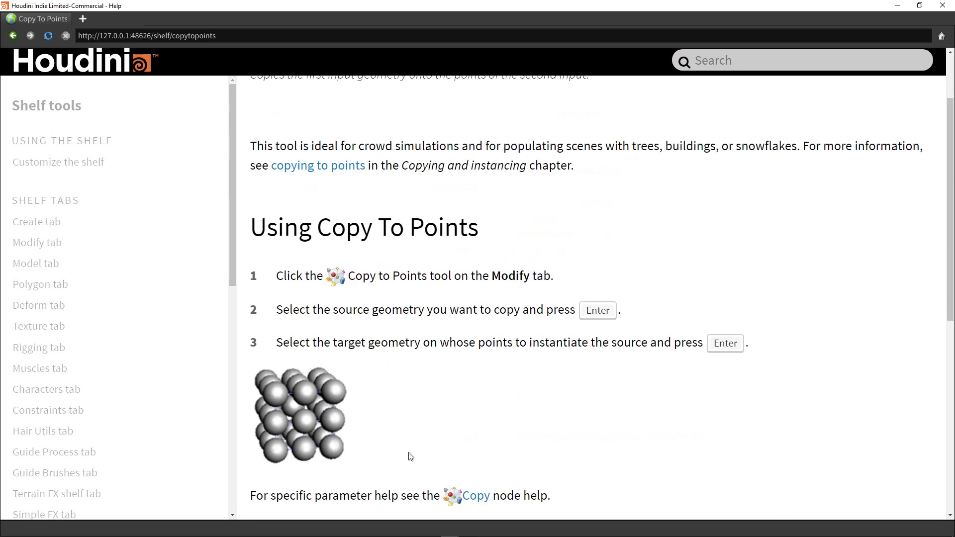
{"action": "left_click", "coordinate": [319, 165]}
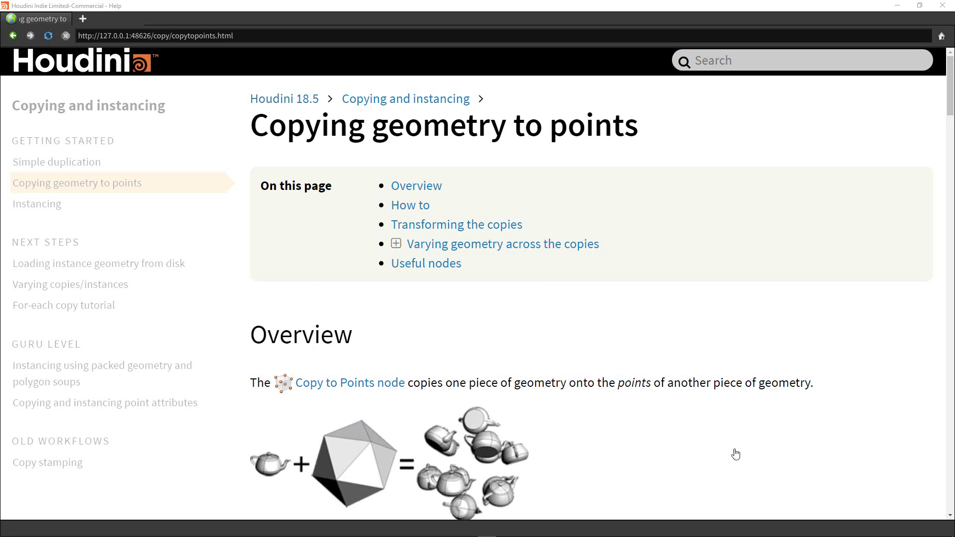
{"action": "scroll", "coordinate": [854, 393], "scroll_direction": "down", "scroll_amount": 3}
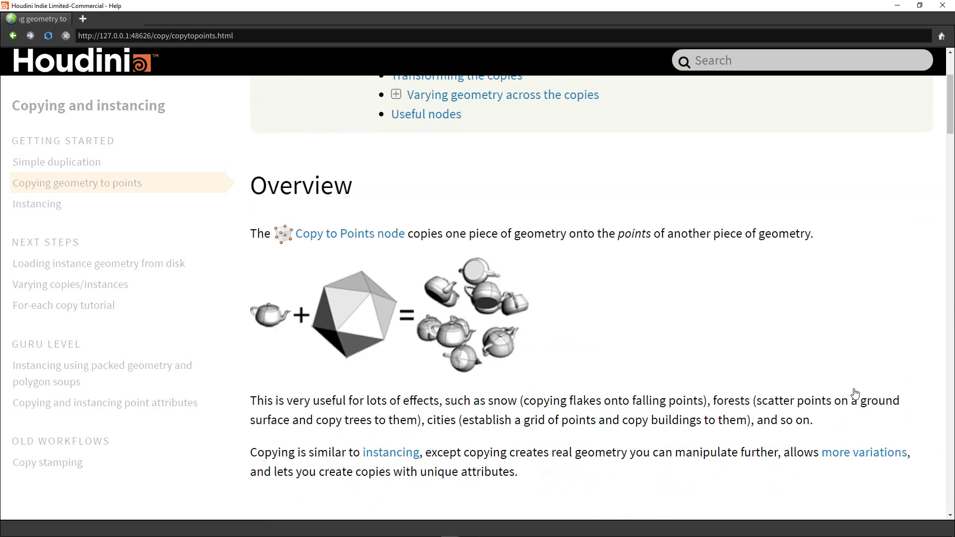
{"action": "scroll", "coordinate": [854, 394], "scroll_direction": "down", "scroll_amount": 2}
{"action": "scroll", "coordinate": [855, 394], "scroll_direction": "down", "scroll_amount": 3}
{"action": "scroll", "coordinate": [855, 394], "scroll_direction": "down", "scroll_amount": 1}
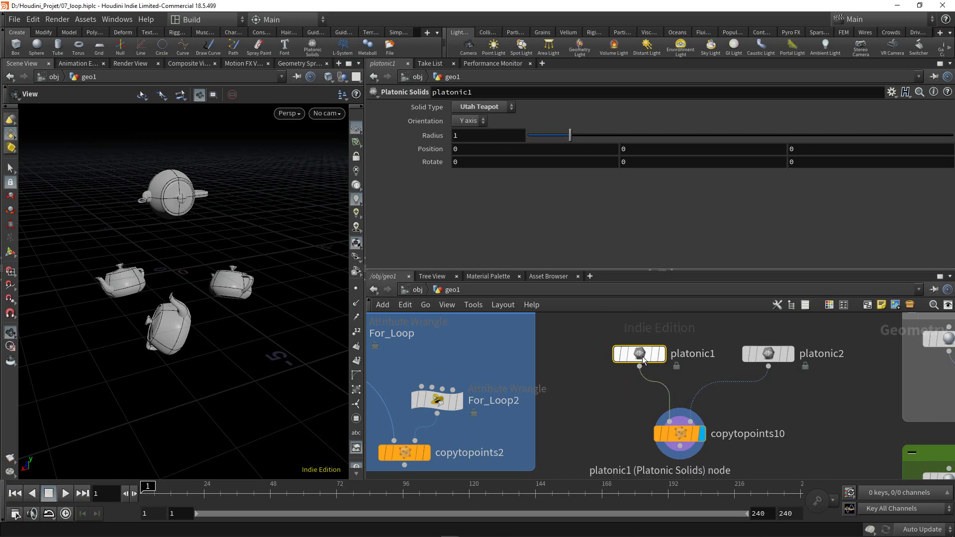
Step: Display platonic1 and switch its solid type to Soccer Ball, then back to Utah Teapot
{"action": "left_click", "coordinate": [662, 355]}
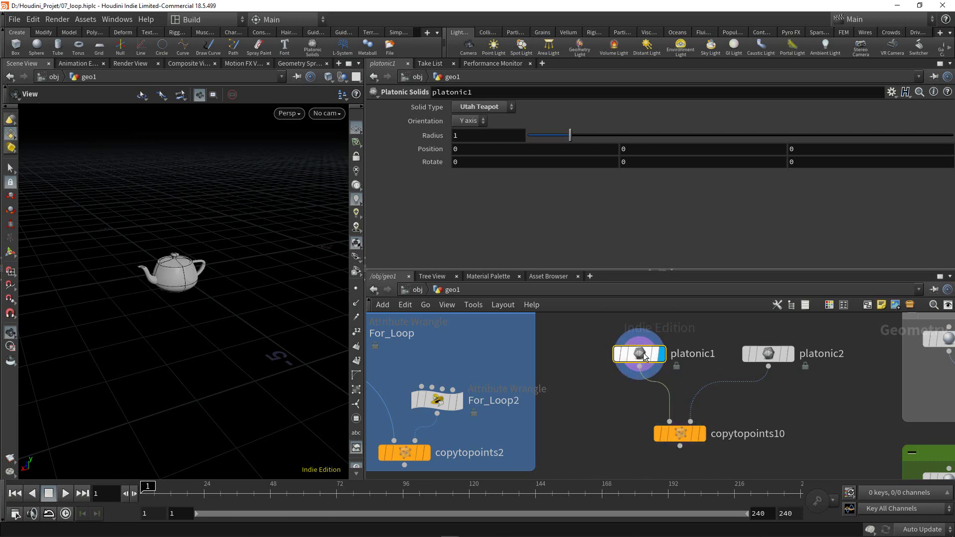
{"action": "left_click", "coordinate": [511, 107]}
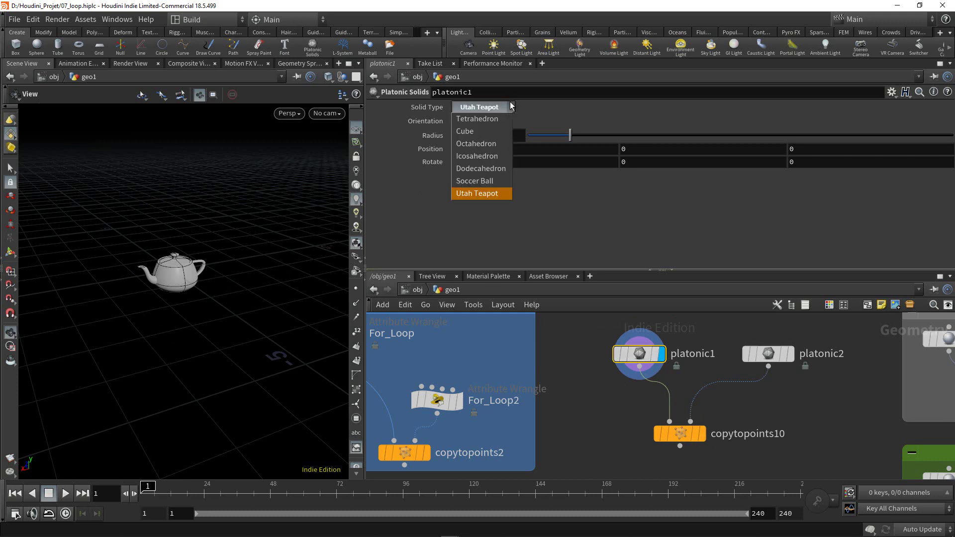
{"action": "left_click", "coordinate": [489, 180]}
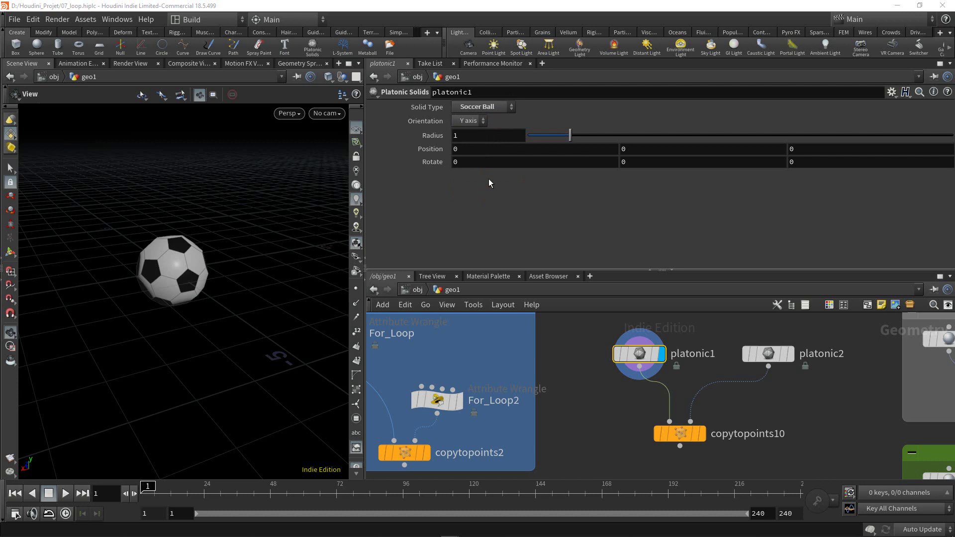
{"action": "left_click", "coordinate": [515, 106]}
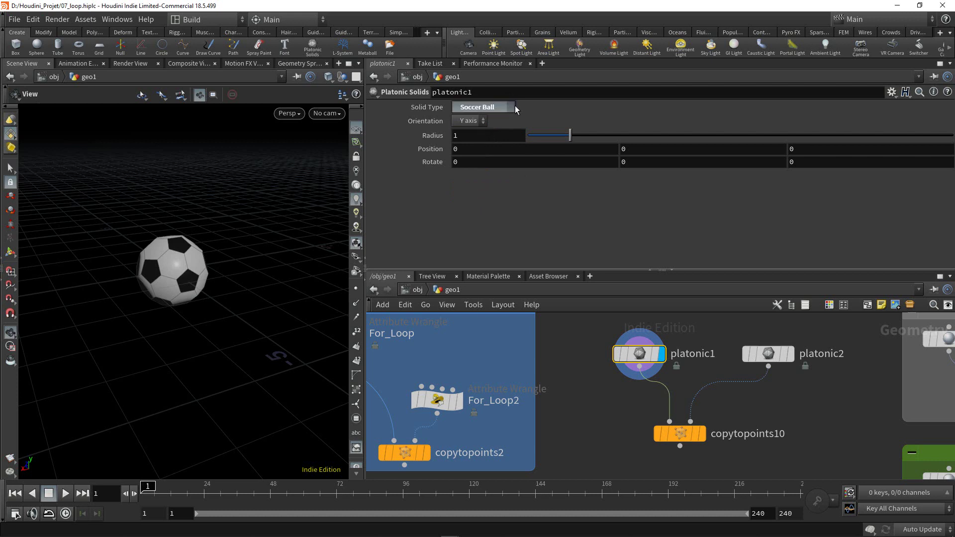
{"action": "left_click", "coordinate": [483, 196]}
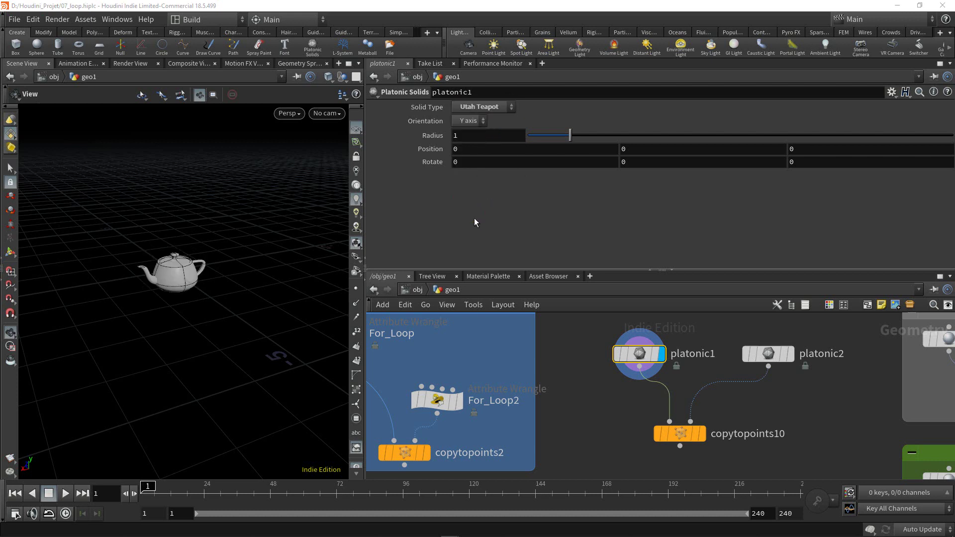
Step: Display the platonic2 tetrahedron, then the copytopoints10 copied teapots
{"action": "left_click", "coordinate": [785, 362]}
{"action": "mouse_move", "coordinate": [769, 354]}
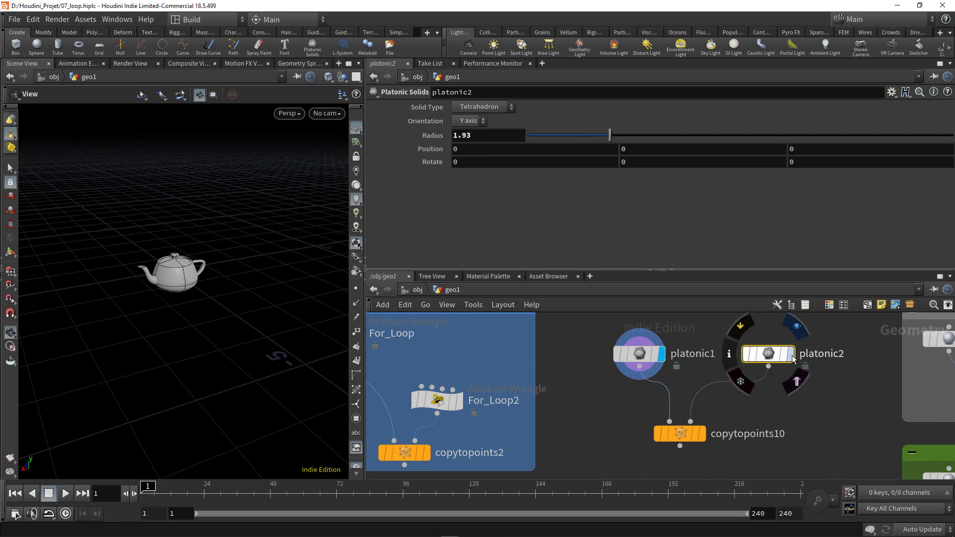
{"action": "left_click", "coordinate": [793, 356]}
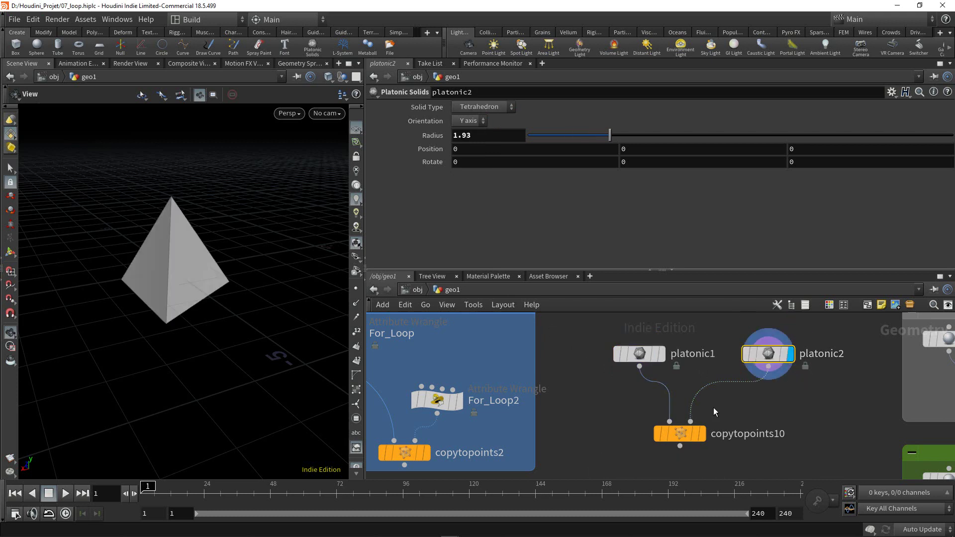
{"action": "left_click", "coordinate": [703, 436]}
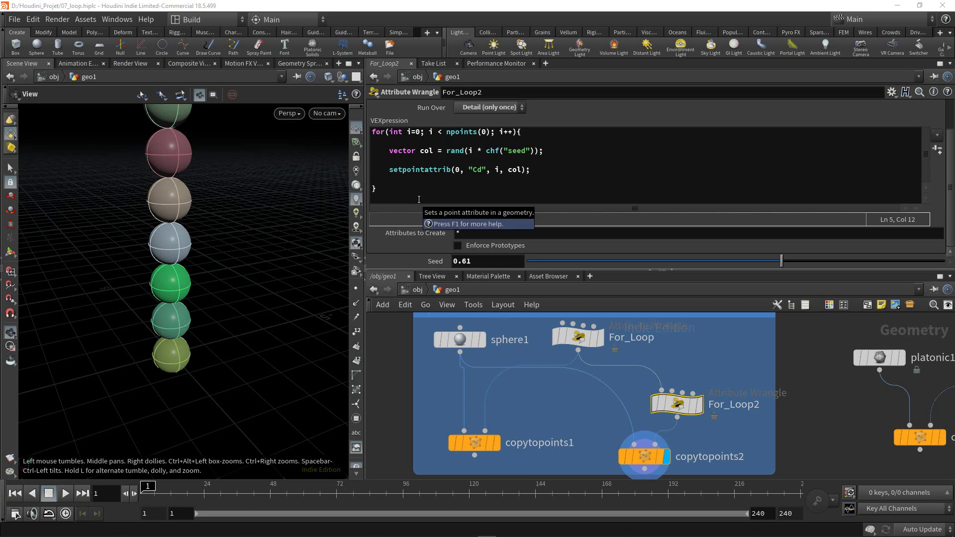
Step: Re-randomise the sphere colours with For_Loop2's Seed and open the setpointattrib help
{"action": "left_click", "coordinate": [680, 405]}
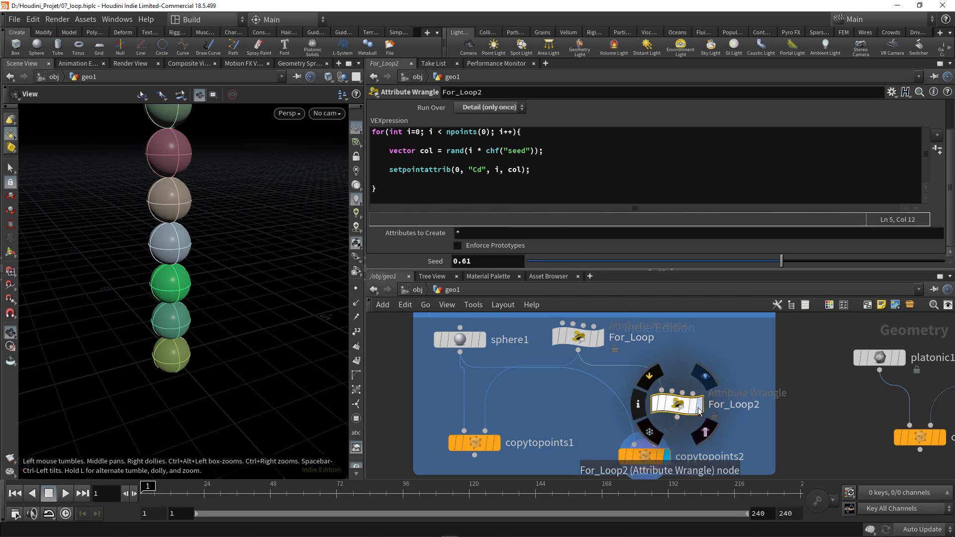
{"action": "left_click", "coordinate": [699, 410]}
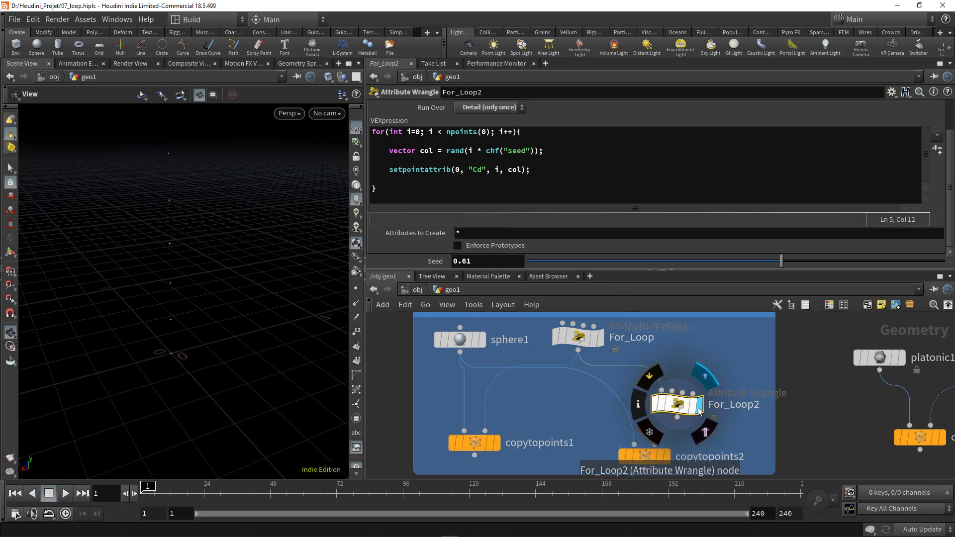
{"action": "left_click", "coordinate": [665, 455]}
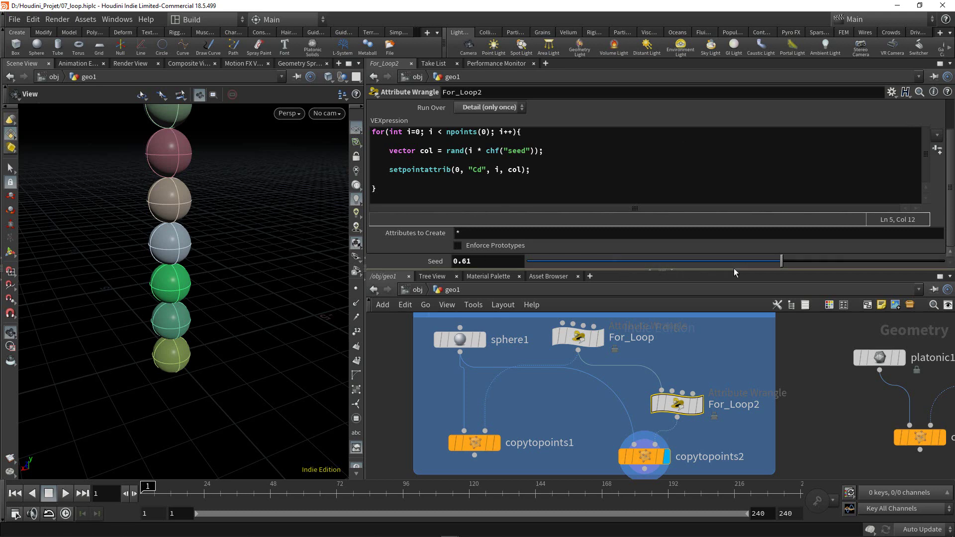
{"action": "mouse_move", "coordinate": [781, 265]}
{"action": "left_mouse_down"}
{"action": "mouse_move", "coordinate": [625, 261]}
{"action": "mouse_move", "coordinate": [645, 262]}
{"action": "left_mouse_up"}
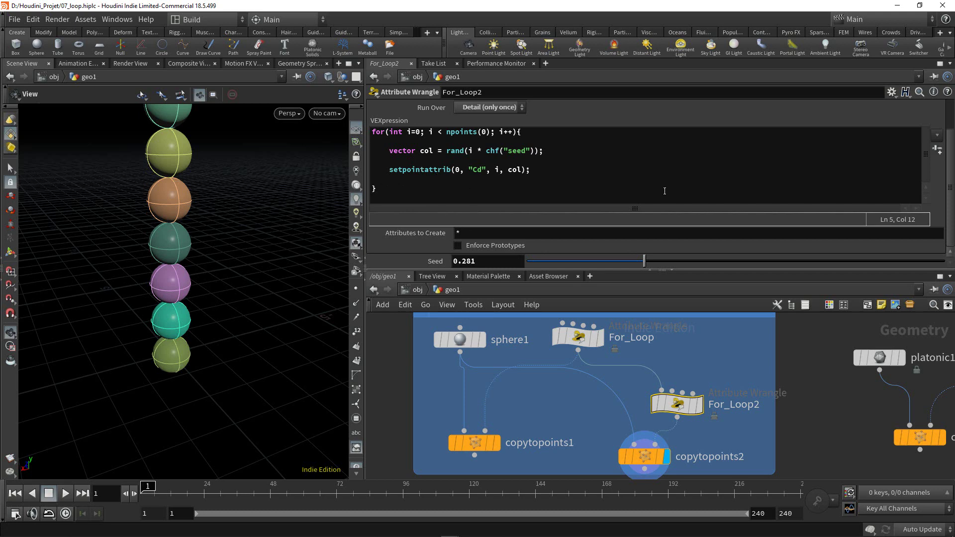
{"action": "key", "text": "F1"}
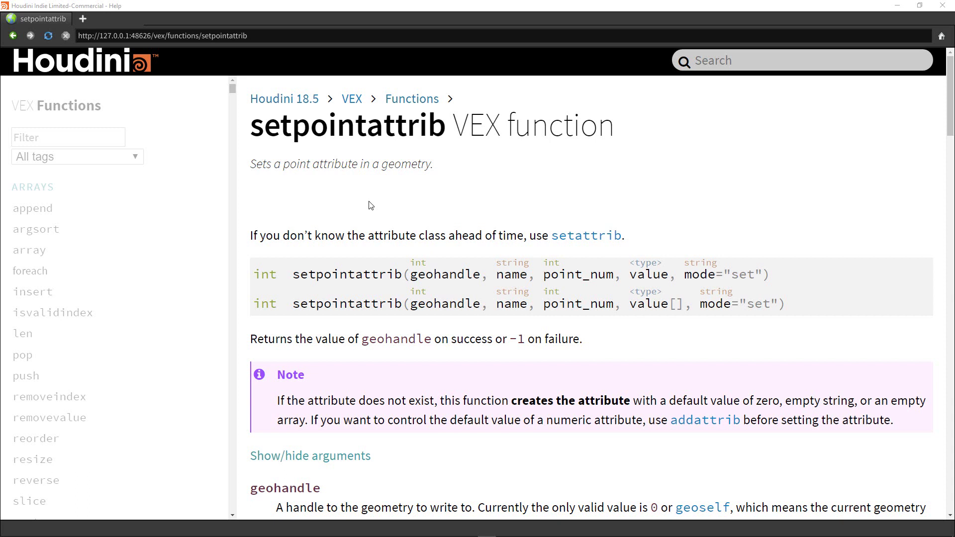
Step: Switch from the setpointattrib help back to the While_Loop scene in Houdini
{"action": "key", "text": "alt+Tab"}
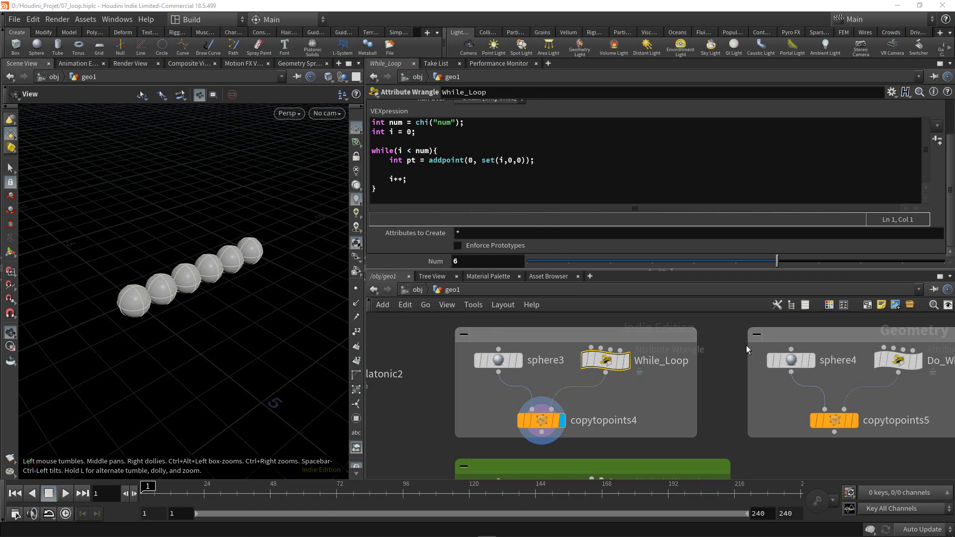
Step: Display copytopoints5's row of five do-while spheres and show the Do_While_Loop code
{"action": "mouse_move", "coordinate": [835, 420]}
{"action": "left_click", "coordinate": [856, 422]}
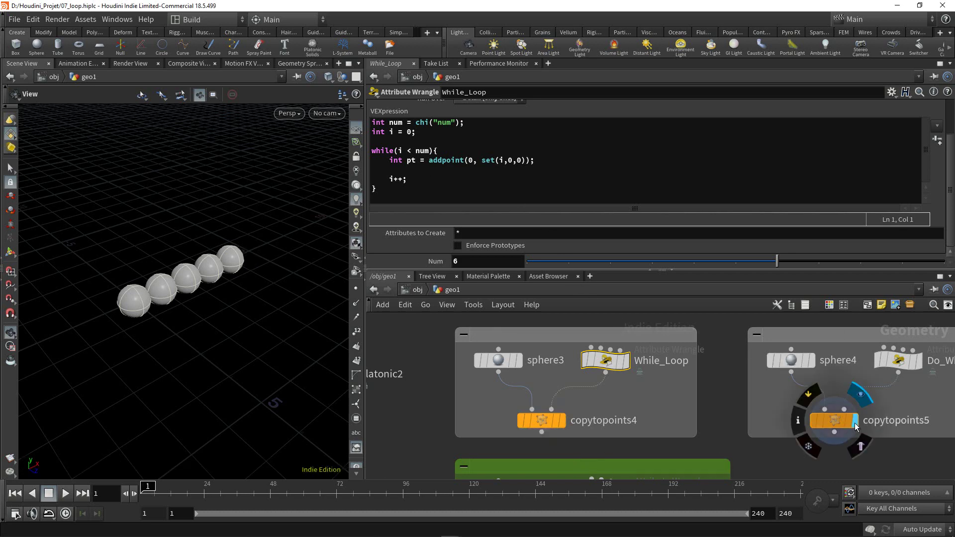
{"action": "left_click", "coordinate": [898, 363]}
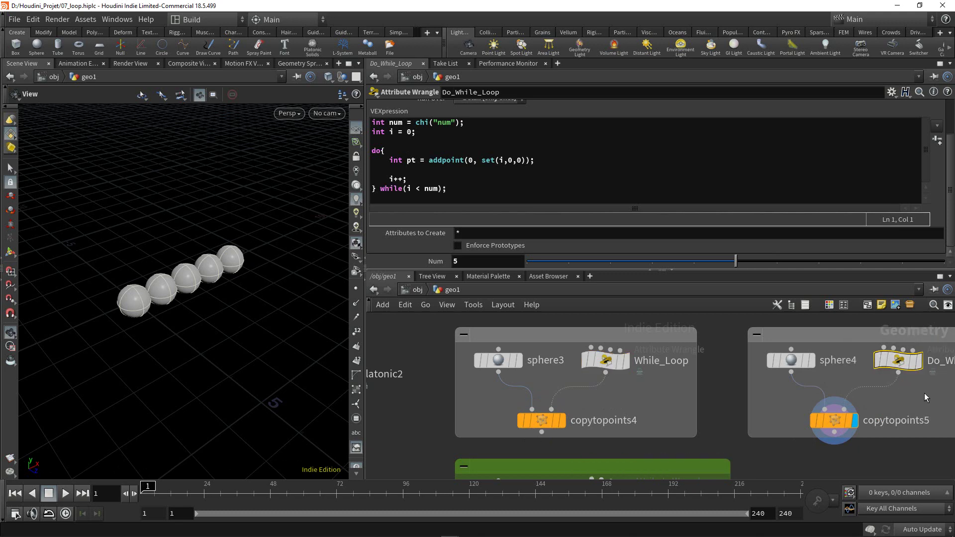
{"action": "scroll", "coordinate": [860, 390], "scroll_direction": "up", "scroll_amount": 2}
{"action": "middle_click_drag", "start_coordinate": [861, 390], "coordinate": [787, 396]}
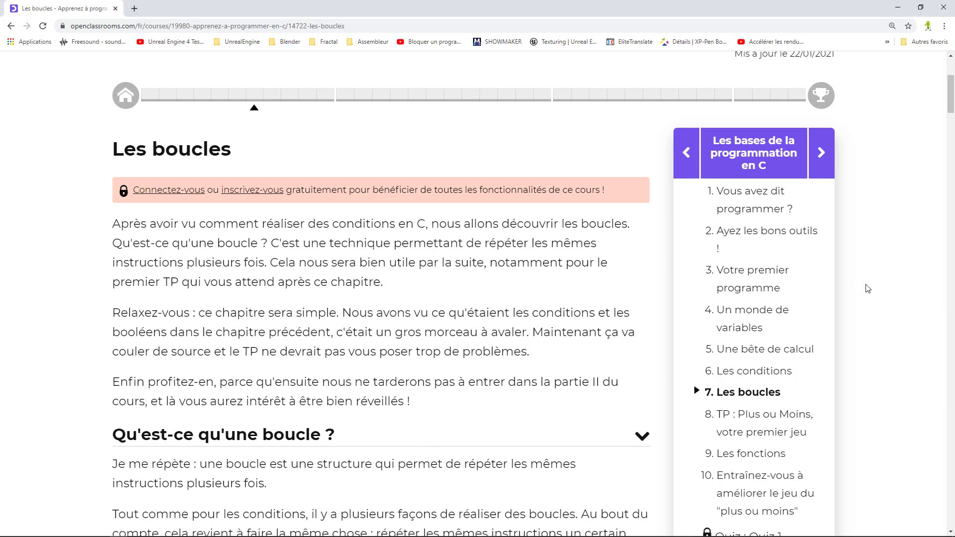
Step: Read the OpenClassrooms loops lesson on while, do…while and for, down to its En résumé section
{"action": "scroll", "coordinate": [867, 289], "scroll_direction": "down", "scroll_amount": 5}
{"action": "scroll", "coordinate": [868, 289], "scroll_direction": "down", "scroll_amount": 1}
{"action": "scroll", "coordinate": [868, 289], "scroll_direction": "down", "scroll_amount": 2}
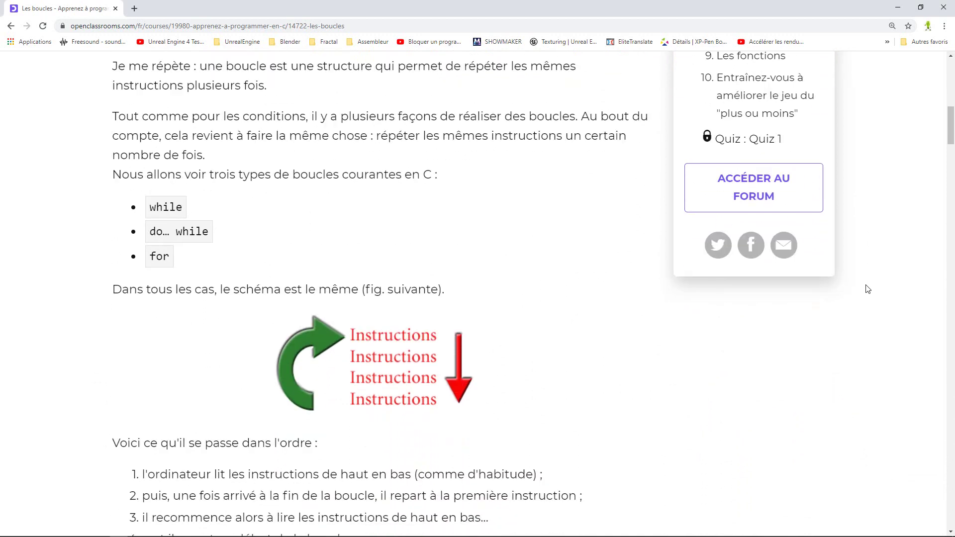
{"action": "scroll", "coordinate": [868, 290], "scroll_direction": "down", "scroll_amount": 5}
{"action": "scroll", "coordinate": [867, 289], "scroll_direction": "down", "scroll_amount": 3}
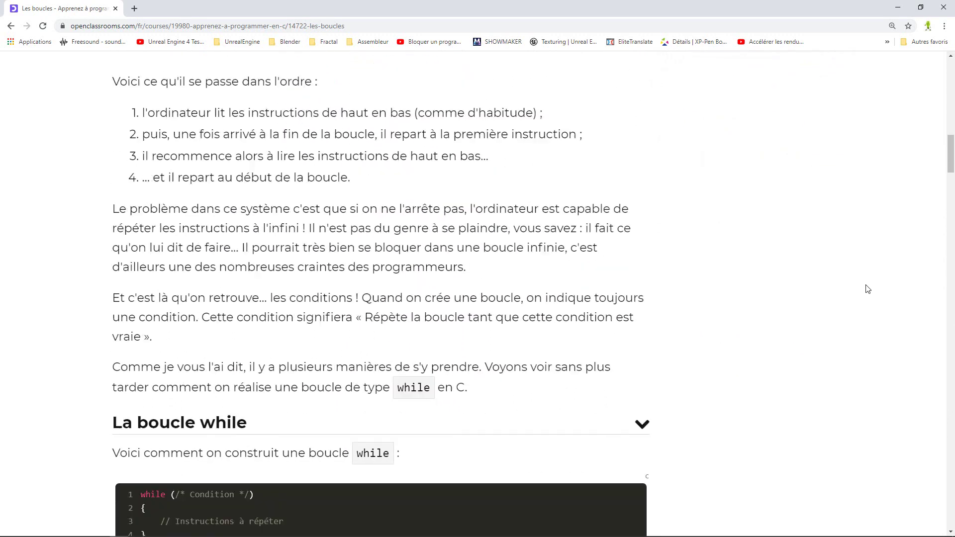
{"action": "scroll", "coordinate": [868, 289], "scroll_direction": "down", "scroll_amount": 3}
{"action": "scroll", "coordinate": [867, 289], "scroll_direction": "down", "scroll_amount": 1}
{"action": "scroll", "coordinate": [867, 289], "scroll_direction": "down", "scroll_amount": 1}
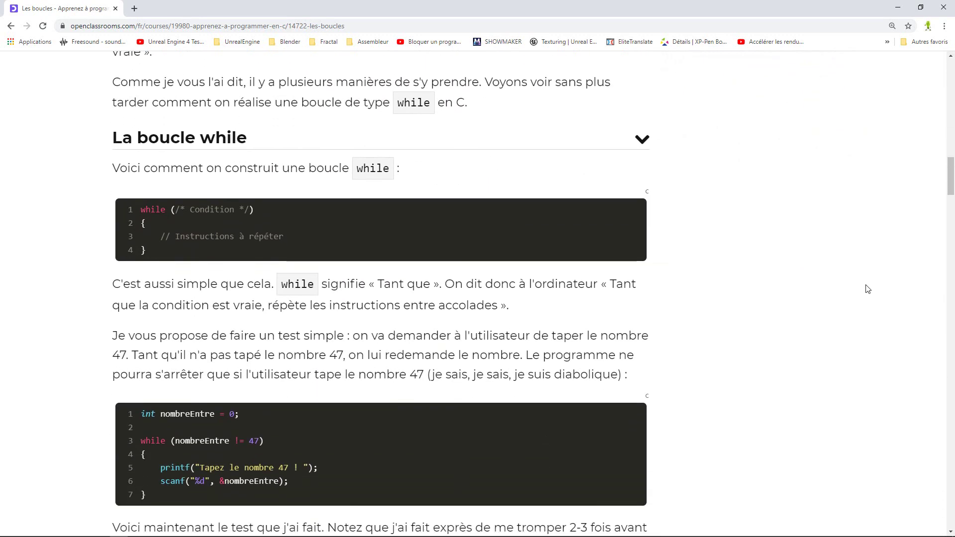
{"action": "scroll", "coordinate": [868, 289], "scroll_direction": "down", "scroll_amount": 4}
{"action": "scroll", "coordinate": [868, 289], "scroll_direction": "down", "scroll_amount": 1}
{"action": "scroll", "coordinate": [868, 289], "scroll_direction": "down", "scroll_amount": 3}
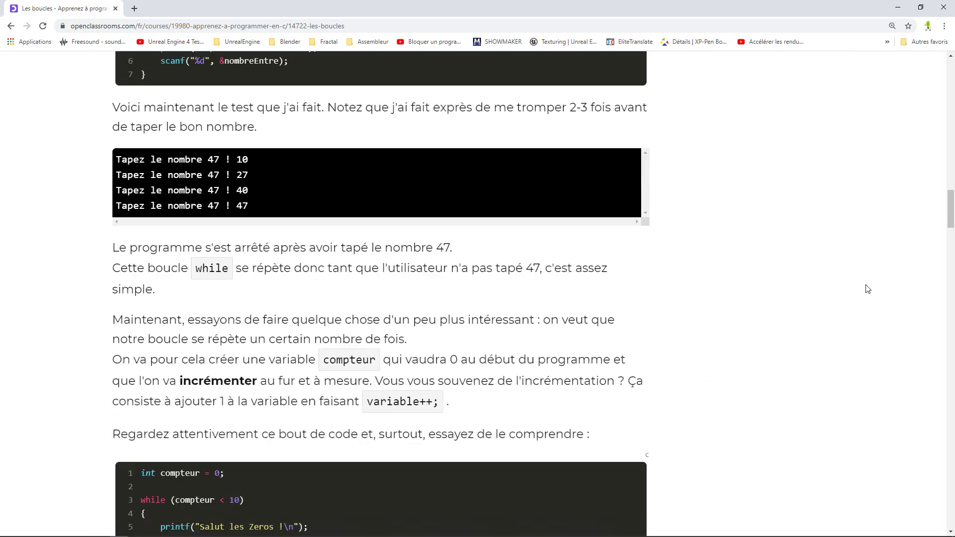
{"action": "scroll", "coordinate": [868, 289], "scroll_direction": "down", "scroll_amount": 2}
{"action": "scroll", "coordinate": [868, 289], "scroll_direction": "down", "scroll_amount": 3}
{"action": "scroll", "coordinate": [868, 289], "scroll_direction": "down", "scroll_amount": 5}
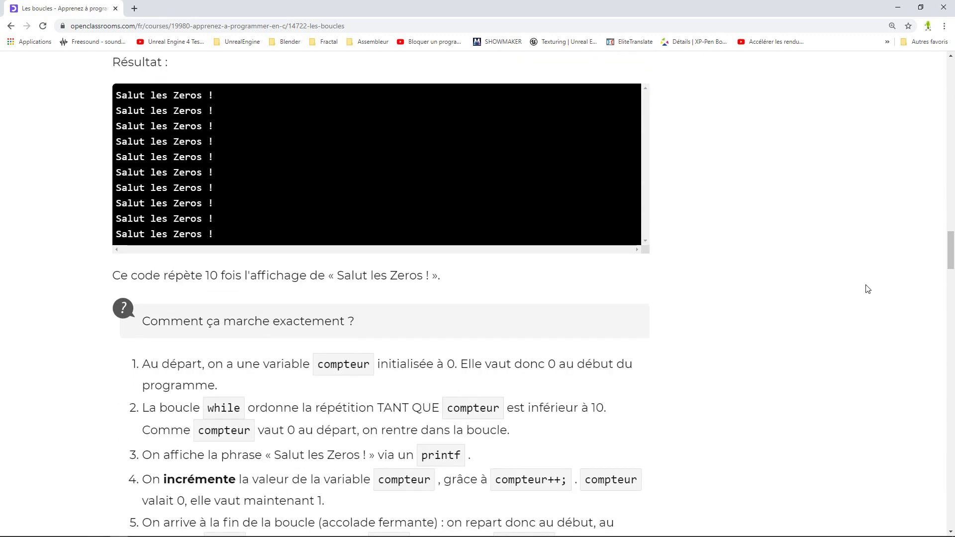
{"action": "scroll", "coordinate": [867, 290], "scroll_direction": "down", "scroll_amount": 5}
{"action": "scroll", "coordinate": [868, 289], "scroll_direction": "down", "scroll_amount": 5}
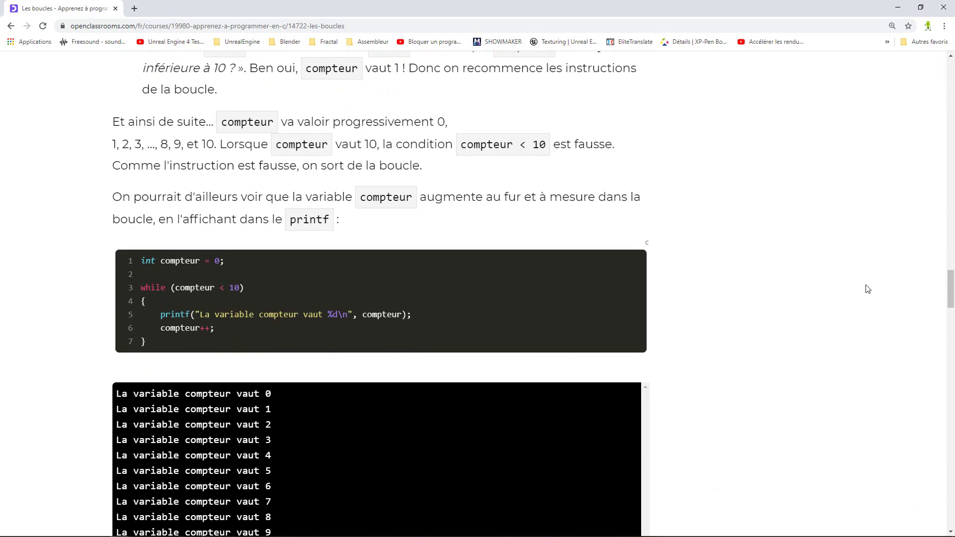
{"action": "scroll", "coordinate": [868, 289], "scroll_direction": "down", "scroll_amount": 5}
{"action": "scroll", "coordinate": [868, 289], "scroll_direction": "down", "scroll_amount": 4}
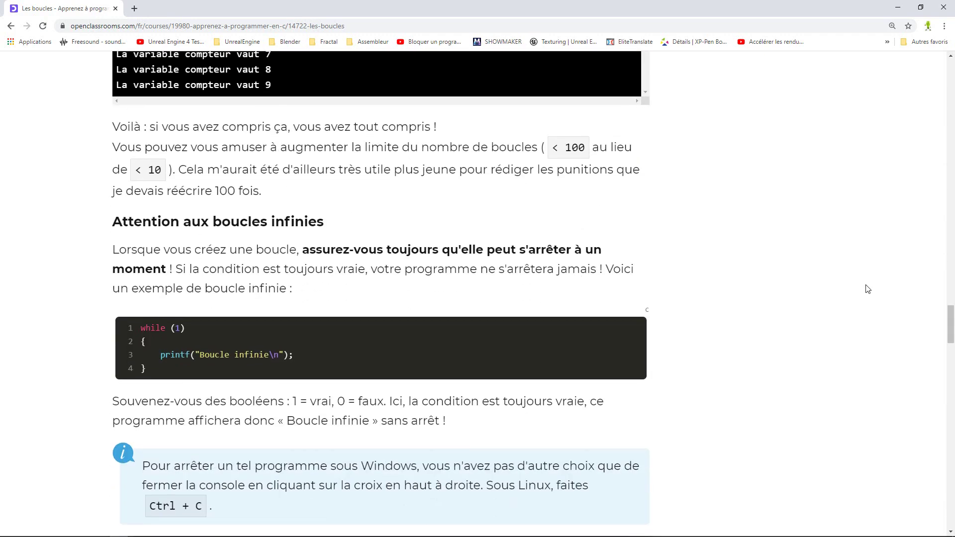
{"action": "scroll", "coordinate": [868, 289], "scroll_direction": "down", "scroll_amount": 5}
{"action": "scroll", "coordinate": [868, 289], "scroll_direction": "down", "scroll_amount": 4}
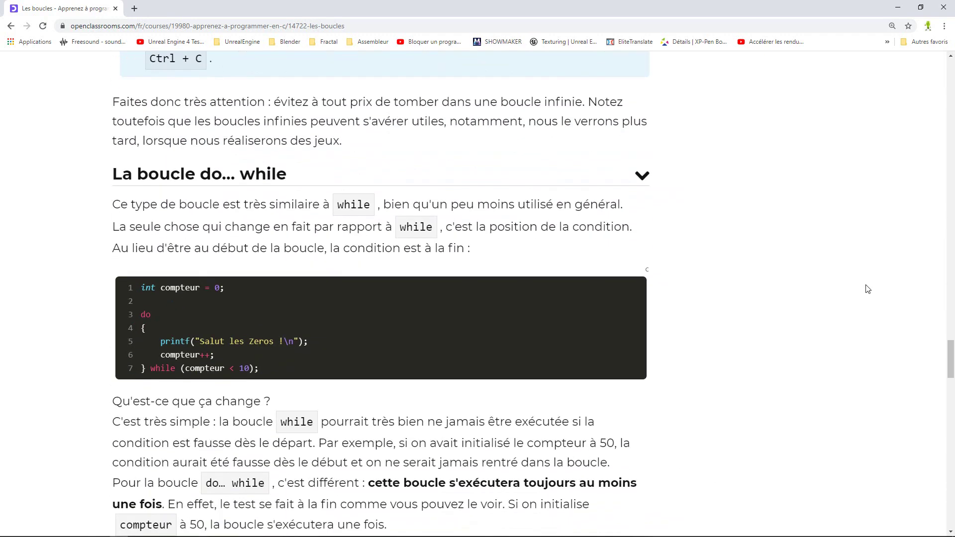
{"action": "scroll", "coordinate": [867, 290], "scroll_direction": "down", "scroll_amount": 3}
{"action": "scroll", "coordinate": [868, 289], "scroll_direction": "down", "scroll_amount": 1}
{"action": "scroll", "coordinate": [868, 289], "scroll_direction": "down", "scroll_amount": 5}
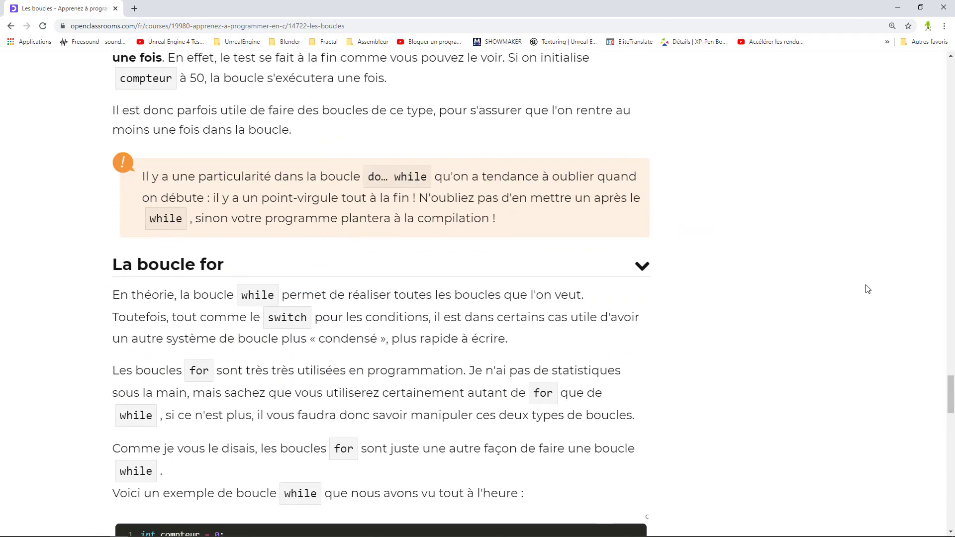
{"action": "scroll", "coordinate": [867, 289], "scroll_direction": "down", "scroll_amount": 4}
{"action": "scroll", "coordinate": [868, 289], "scroll_direction": "down", "scroll_amount": 5}
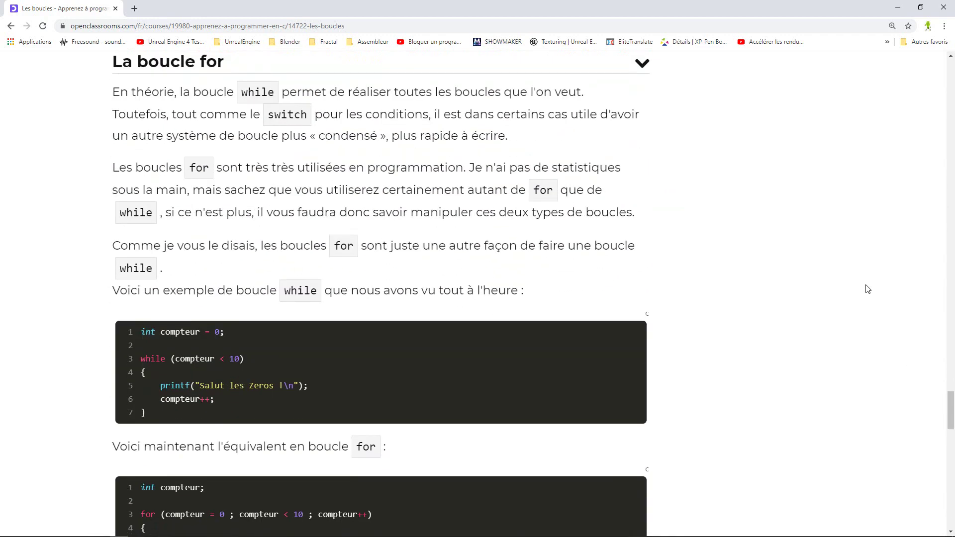
{"action": "scroll", "coordinate": [868, 289], "scroll_direction": "down", "scroll_amount": 3}
{"action": "scroll", "coordinate": [867, 289], "scroll_direction": "down", "scroll_amount": 1}
{"action": "scroll", "coordinate": [867, 289], "scroll_direction": "down", "scroll_amount": 5}
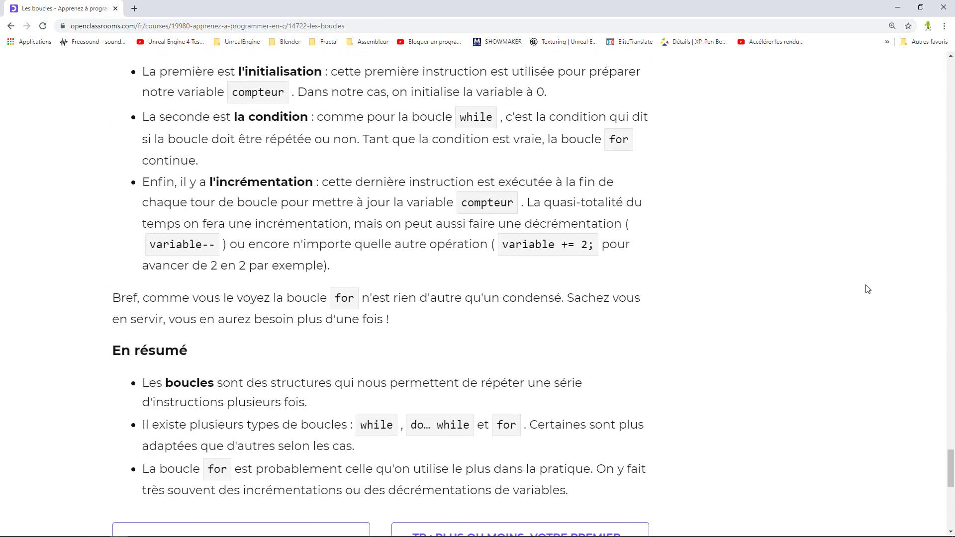
{"action": "scroll", "coordinate": [868, 289], "scroll_direction": "down", "scroll_amount": 5}
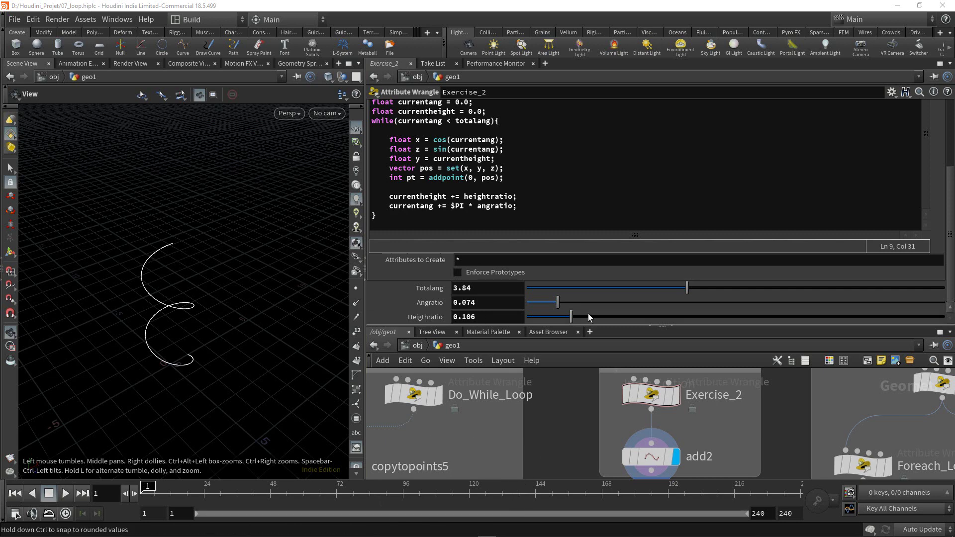
Step: Set the spiral to Totalang 4.35 and Angratio 0.055, review its code, then show add2's parameters
{"action": "mouse_move", "coordinate": [688, 290]}
{"action": "left_mouse_down"}
{"action": "mouse_move", "coordinate": [735, 291]}
{"action": "mouse_move", "coordinate": [653, 294]}
{"action": "mouse_move", "coordinate": [710, 295]}
{"action": "left_mouse_up"}
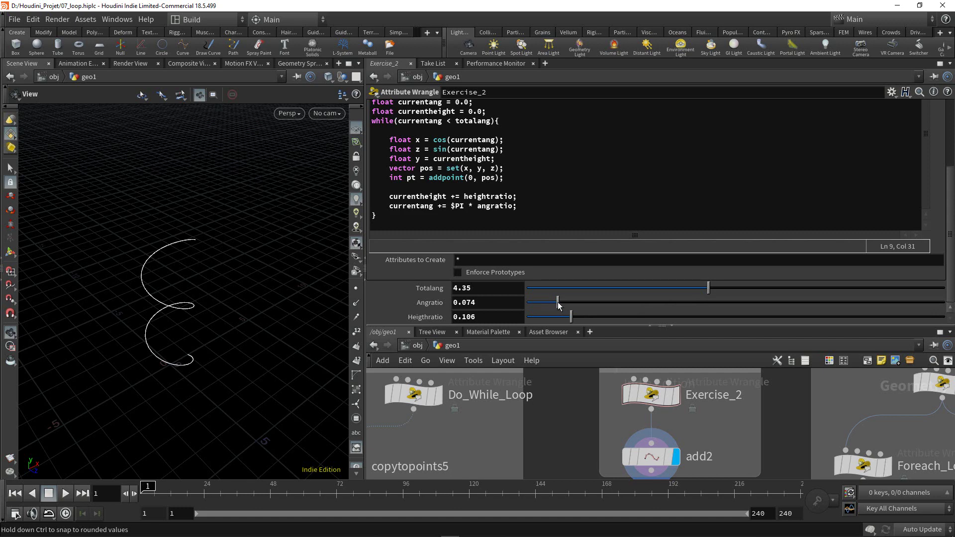
{"action": "mouse_move", "coordinate": [552, 307]}
{"action": "left_mouse_down"}
{"action": "mouse_move", "coordinate": [593, 304]}
{"action": "mouse_move", "coordinate": [543, 307]}
{"action": "mouse_move", "coordinate": [583, 317]}
{"action": "mouse_move", "coordinate": [572, 324]}
{"action": "left_mouse_up"}
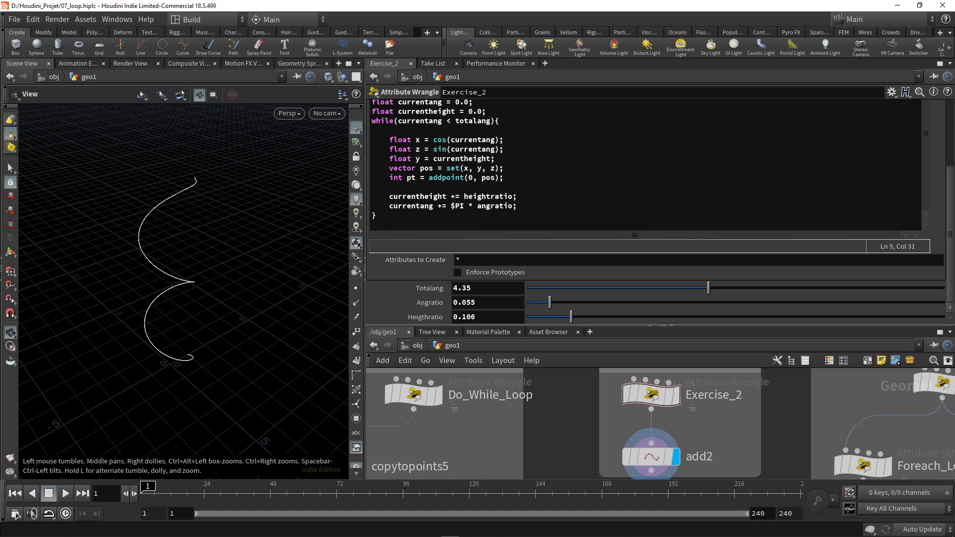
{"action": "key", "text": "alt+e"}
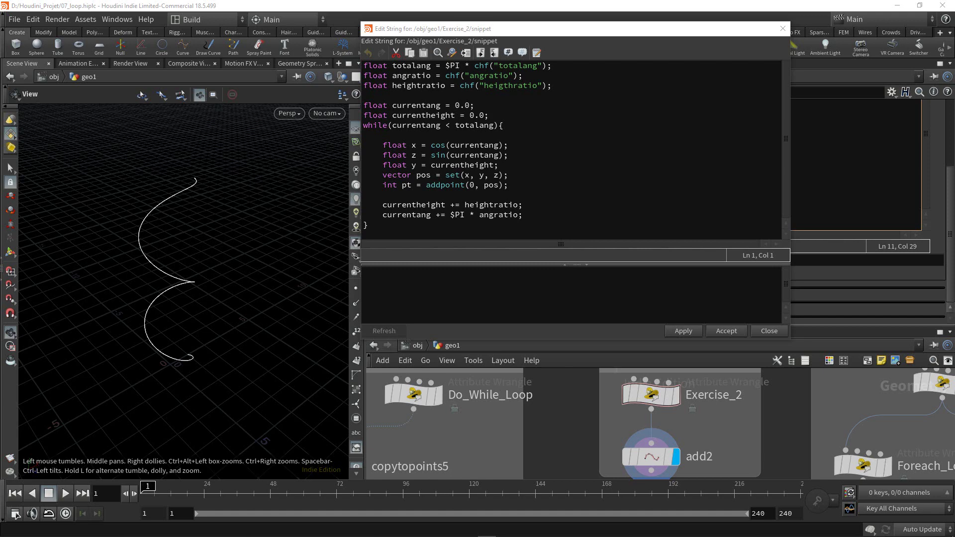
{"action": "left_click", "coordinate": [727, 331]}
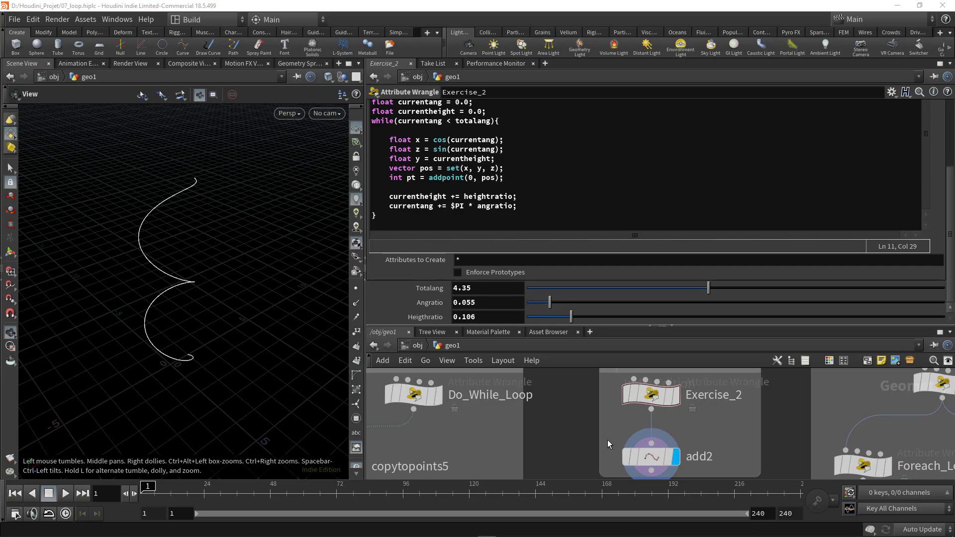
{"action": "left_click", "coordinate": [650, 458]}
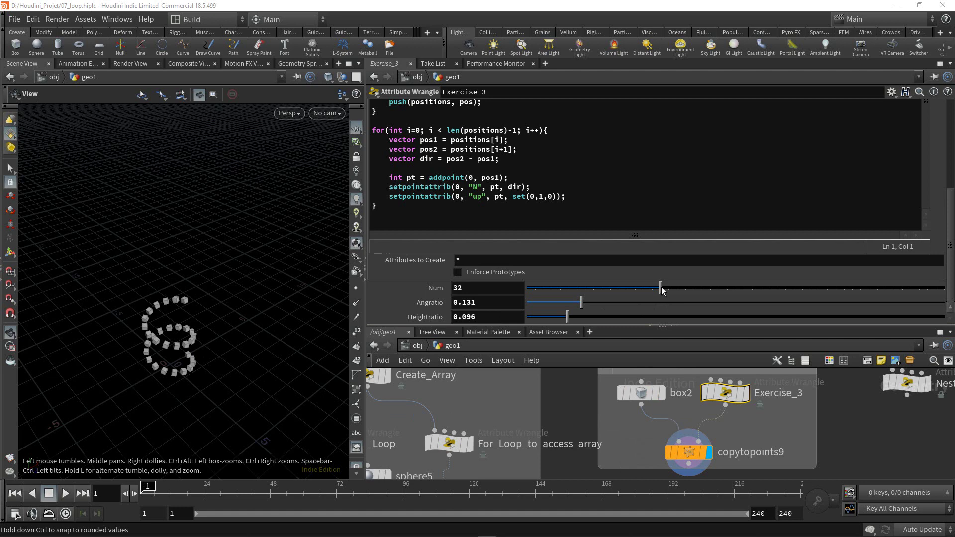
Step: Grow the helix to 58 boxes with Angratio 0.175, and open its full code in an enlarged editor
{"action": "left_click_drag", "start_coordinate": [662, 288], "coordinate": [772, 297]}
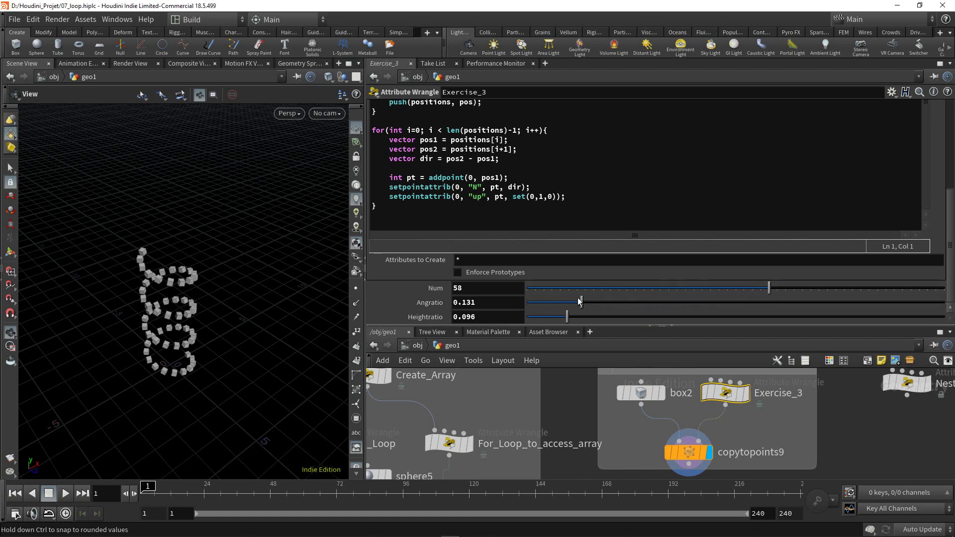
{"action": "mouse_move", "coordinate": [582, 302]}
{"action": "left_mouse_down"}
{"action": "mouse_move", "coordinate": [614, 307]}
{"action": "mouse_move", "coordinate": [587, 317]}
{"action": "left_mouse_up"}
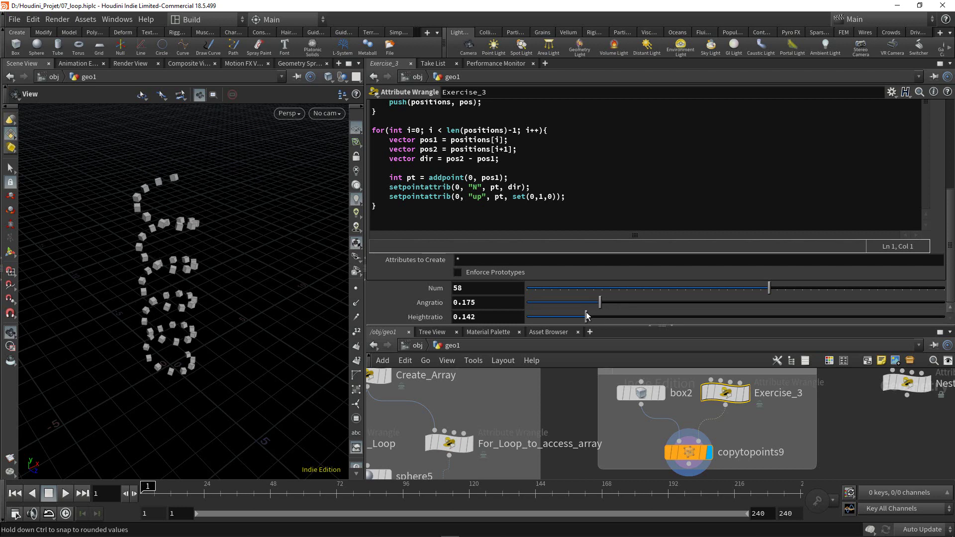
{"action": "left_click", "coordinate": [619, 167]}
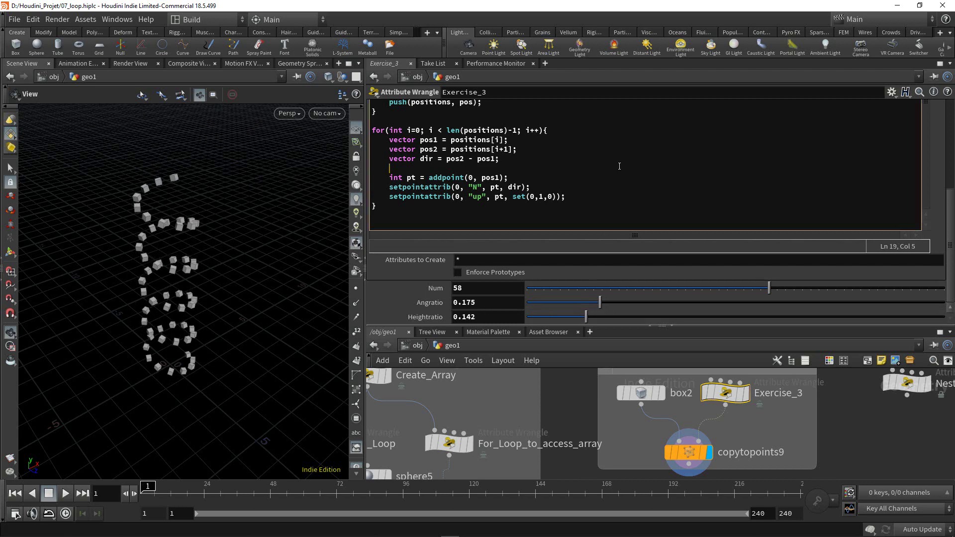
{"action": "key", "text": "alt+e"}
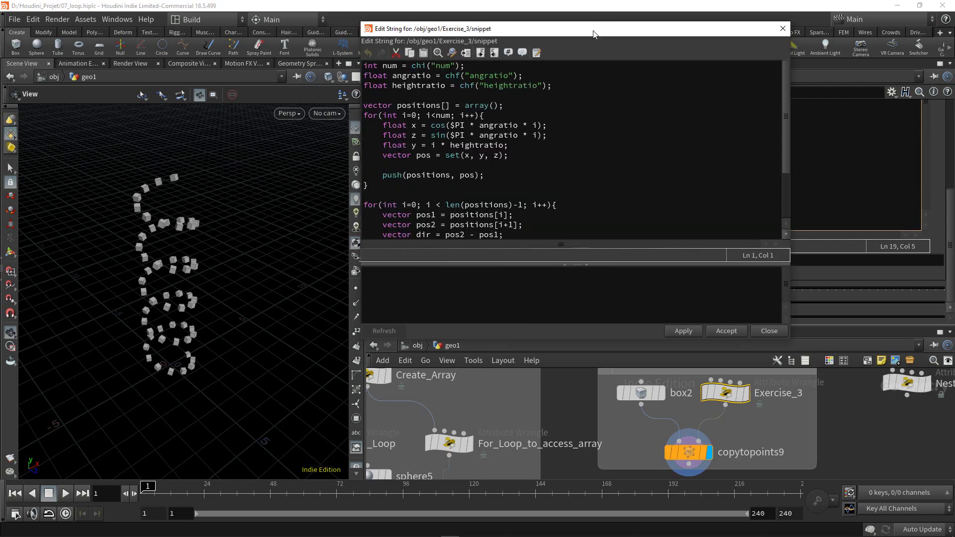
{"action": "left_click_drag", "start_coordinate": [593, 29], "coordinate": [497, 26]}
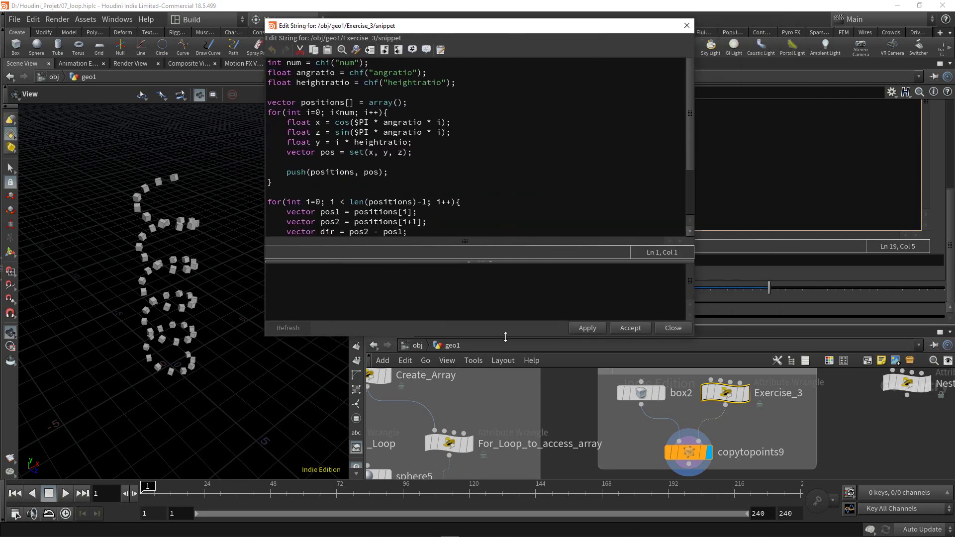
{"action": "left_click_drag", "start_coordinate": [506, 337], "coordinate": [493, 435]}
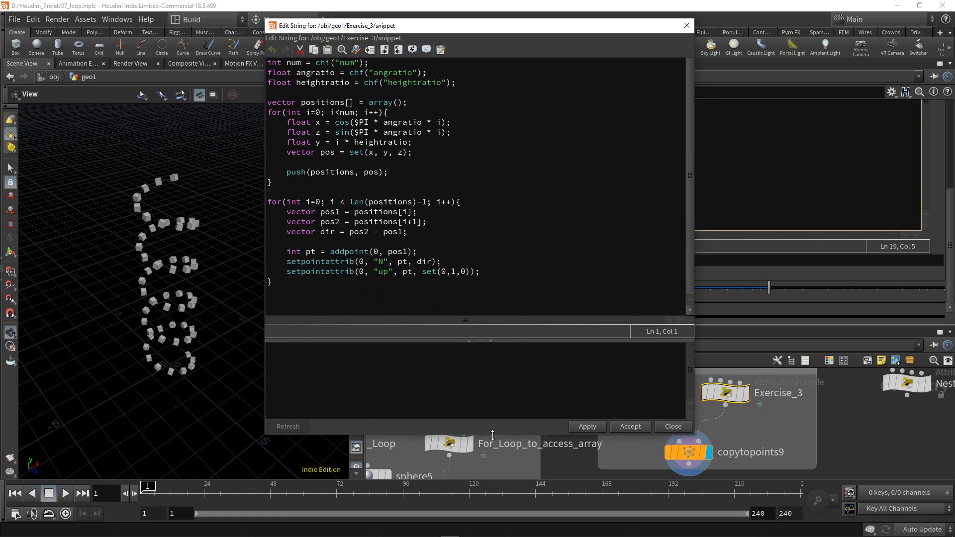